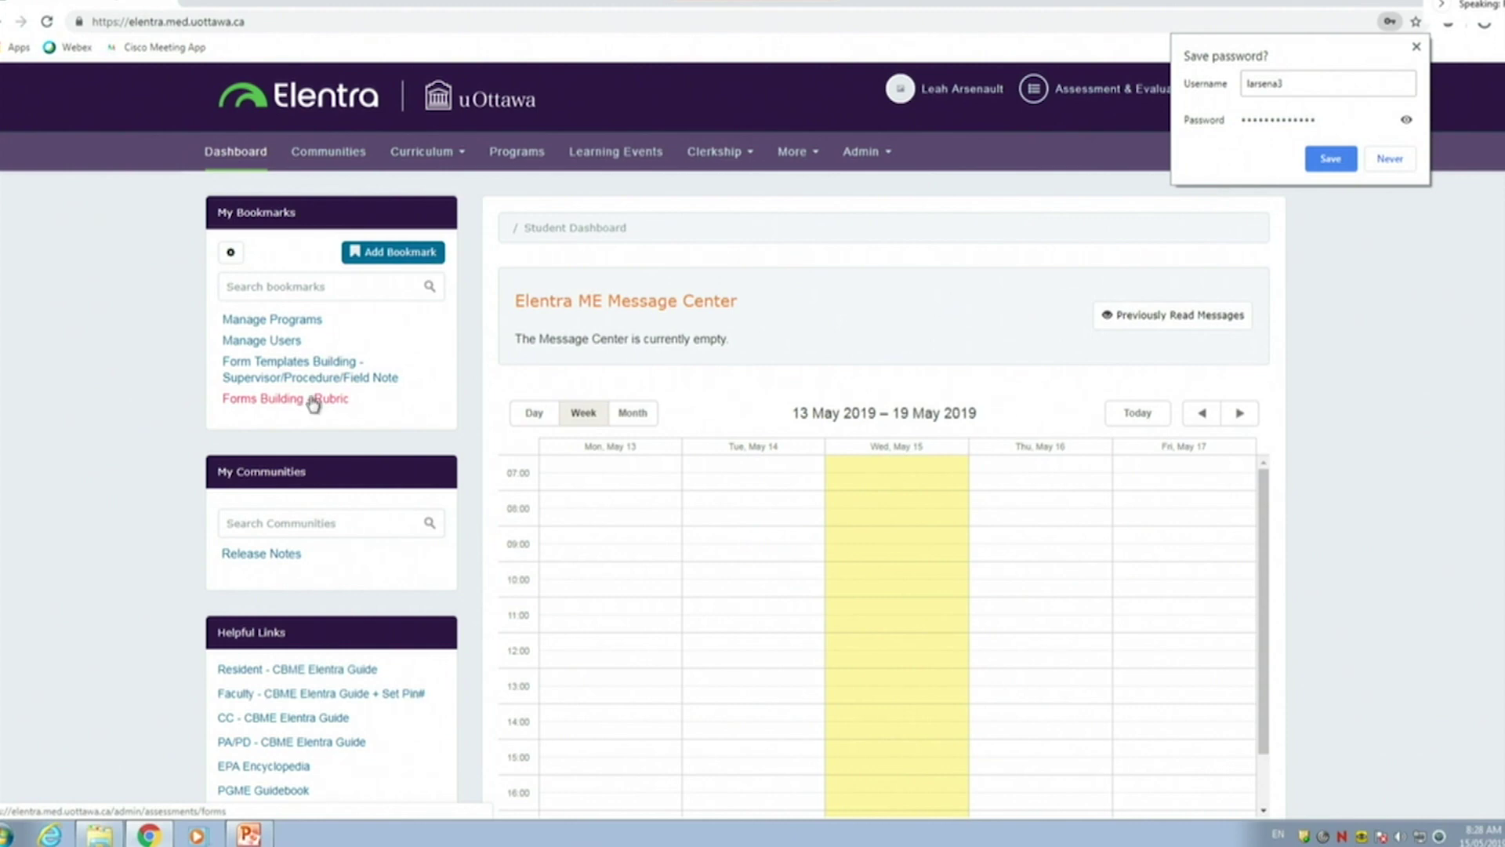
Decline saving the password and open the 'Faculty - CBME Elentra Guide + Set Pin#' helpful link
{"action": "left_click", "coordinate": [1389, 158]}
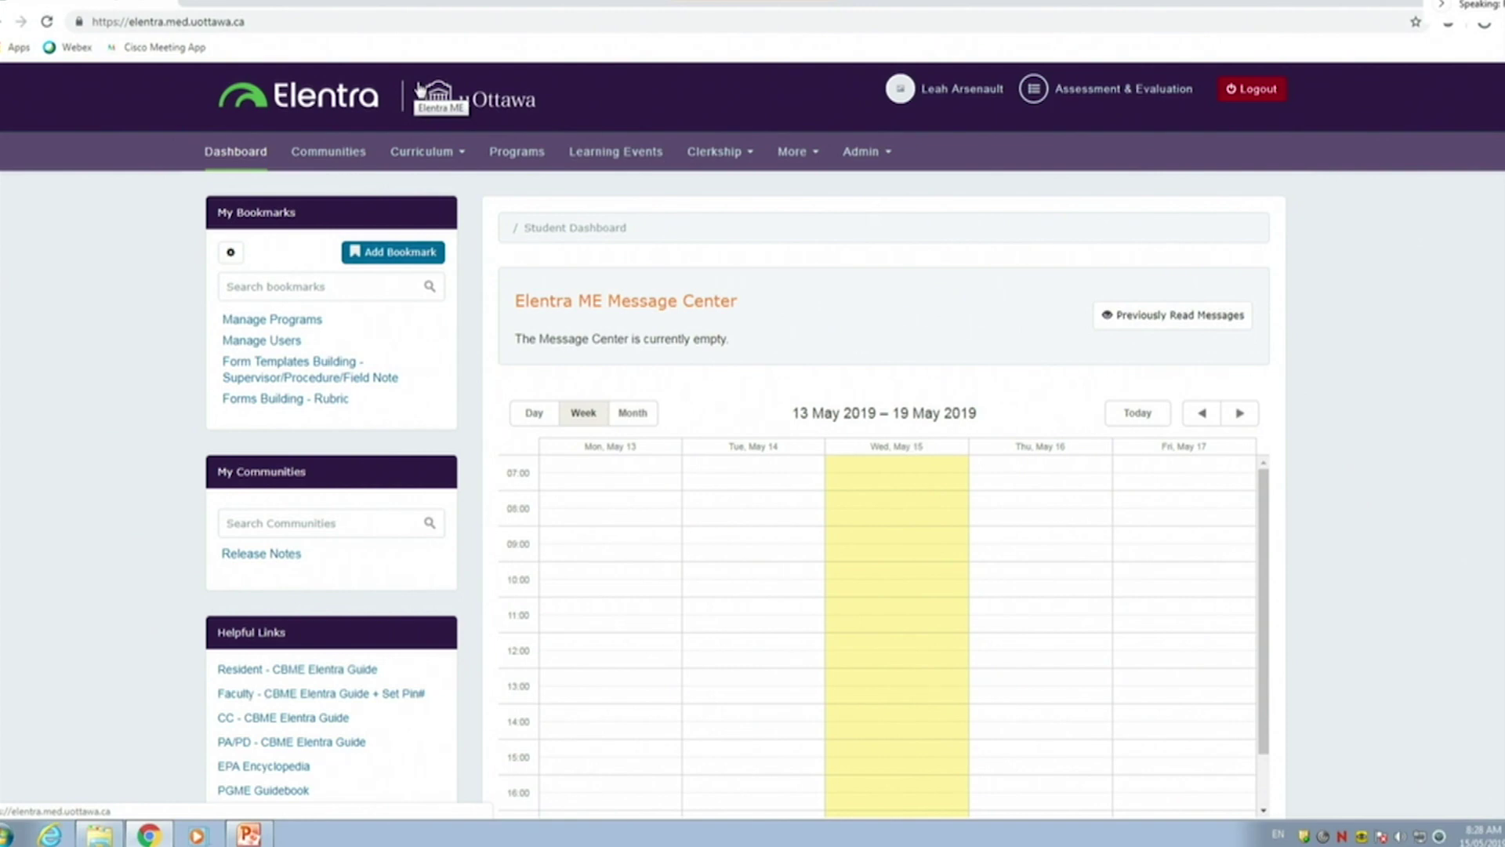
{"action": "scroll", "coordinate": [439, 94], "scroll_direction": "down", "scroll_amount": 2}
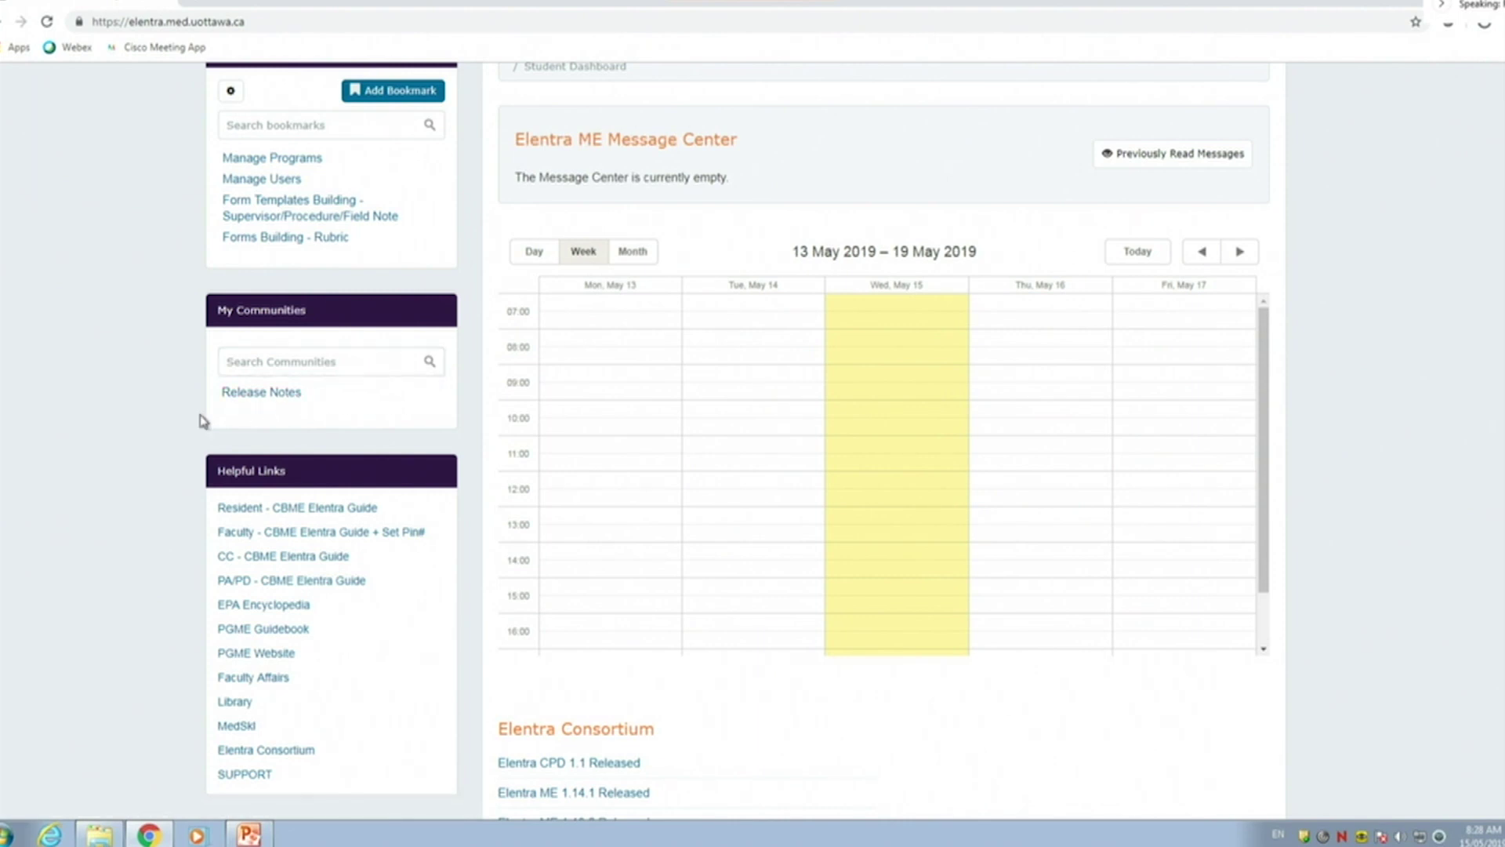
{"action": "left_click", "coordinate": [315, 534]}
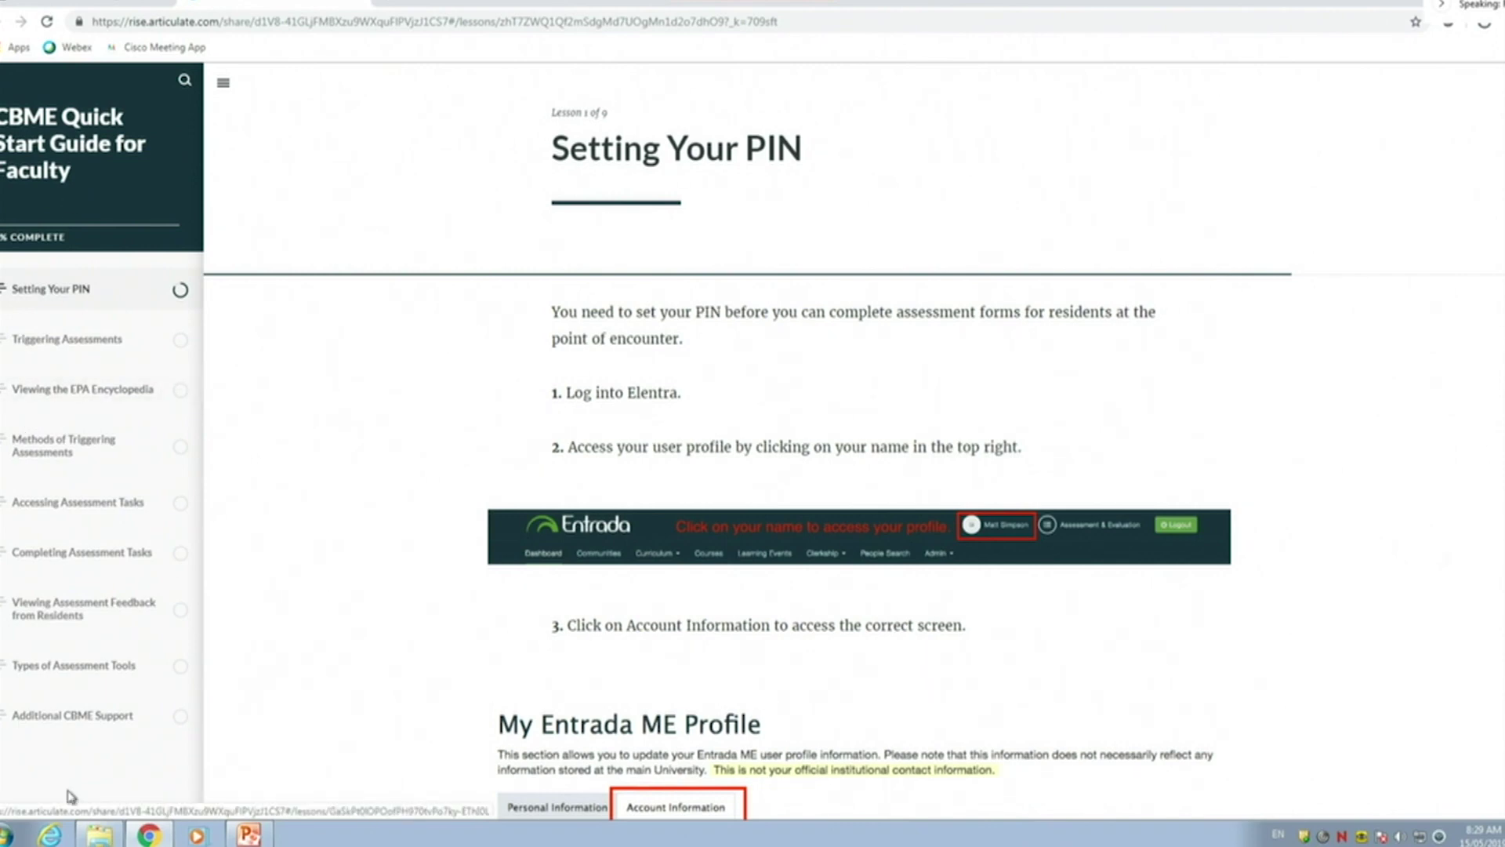
Leave the Rise 'Setting Your PIN' lesson and go back to the Elentra Student Dashboard
{"action": "left_click", "coordinate": [366, 4]}
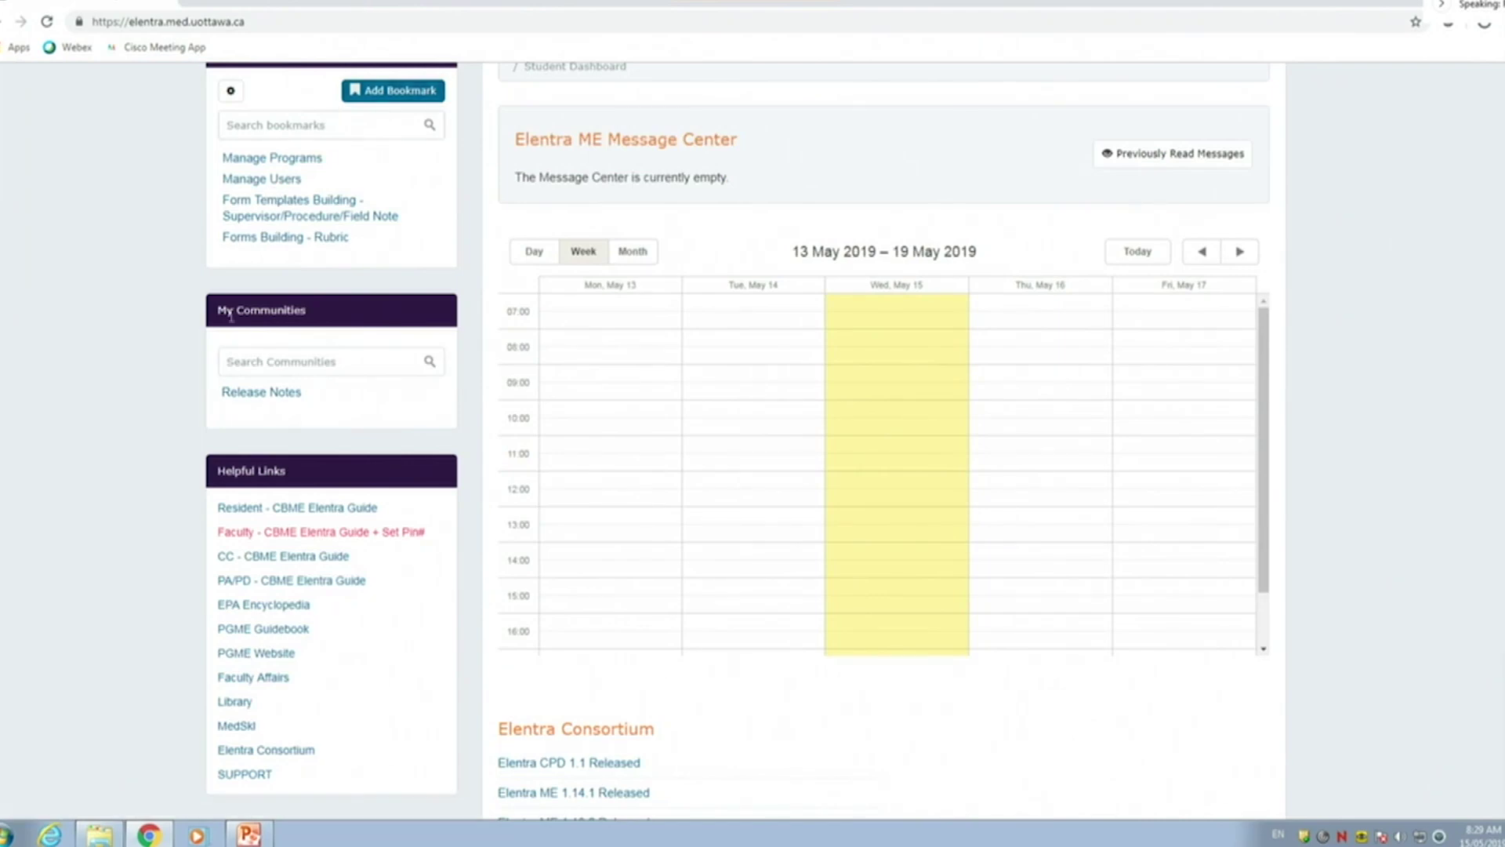
{"action": "scroll", "coordinate": [235, 430], "scroll_direction": "down", "scroll_amount": 1}
{"action": "scroll", "coordinate": [317, 461], "scroll_direction": "up", "scroll_amount": 3}
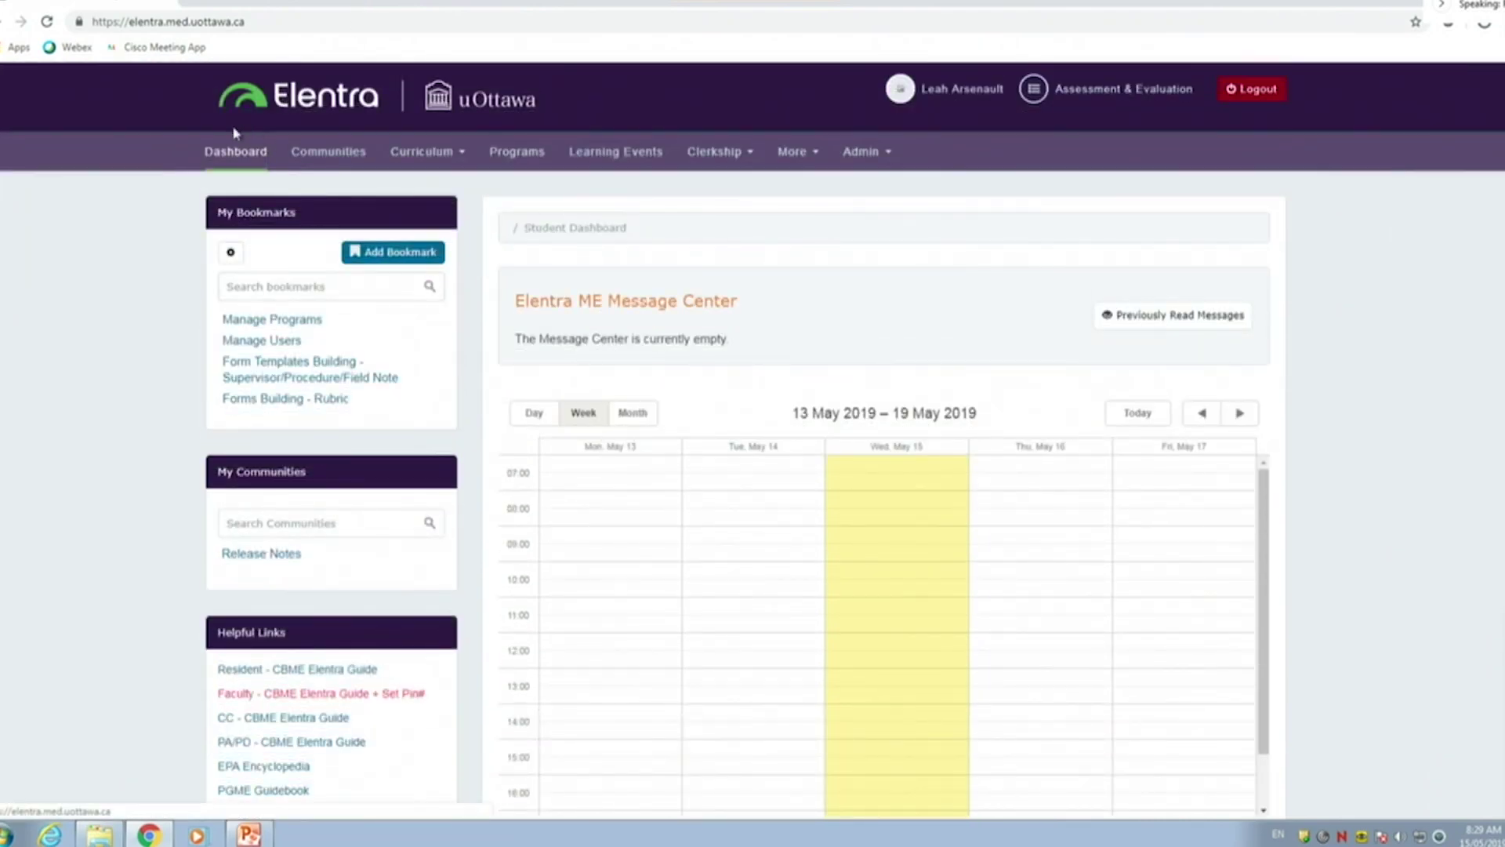
In Manage Users, search users by name for 'test'
{"action": "left_click", "coordinate": [282, 340]}
{"action": "left_click", "coordinate": [628, 381]}
{"action": "left_click", "coordinate": [607, 459]}
{"action": "type", "text": "test"}
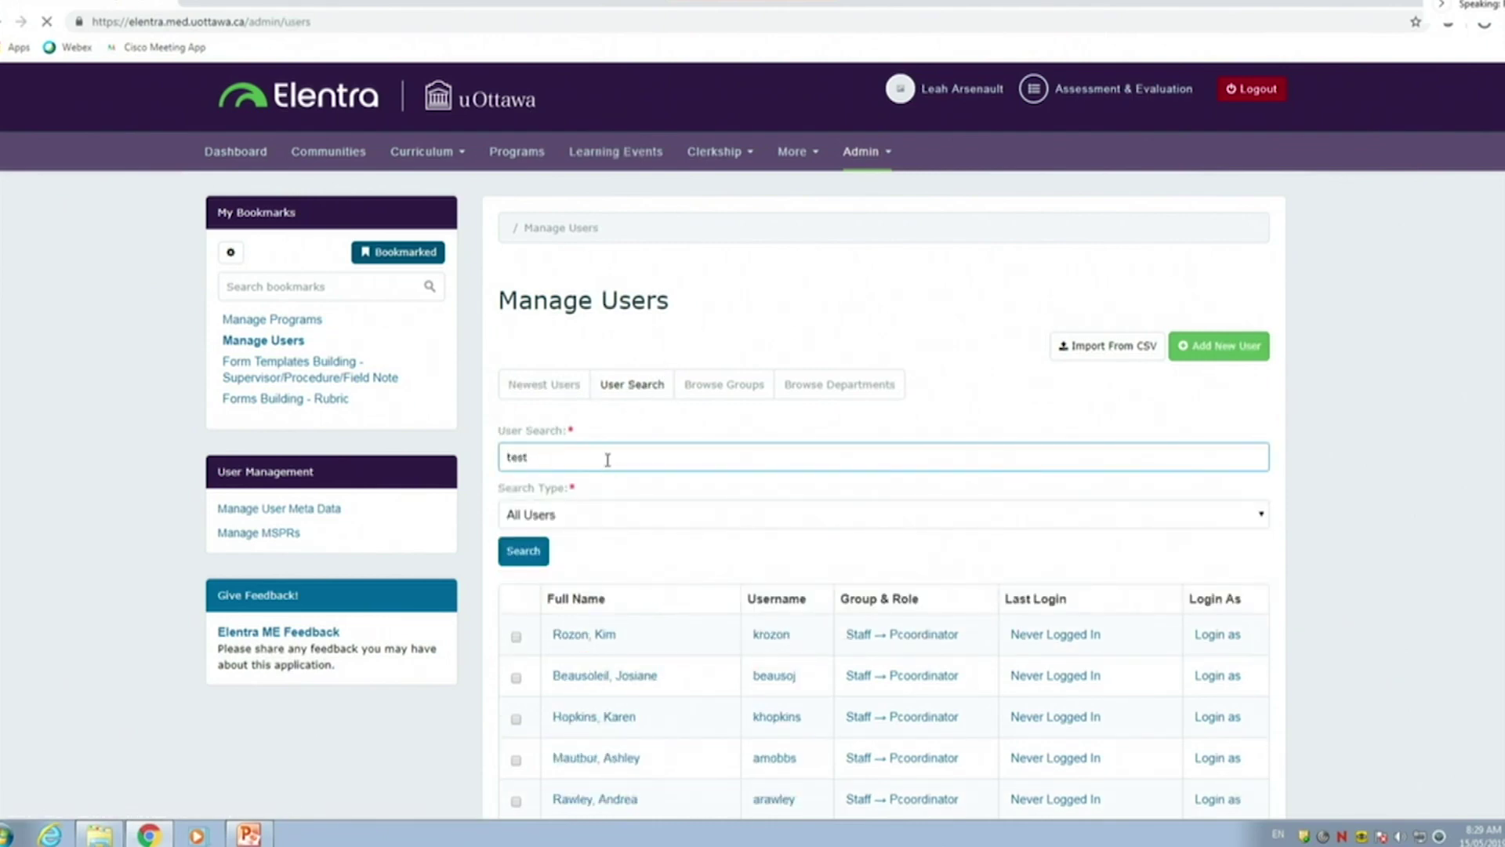
{"action": "key", "text": "Return"}
{"action": "scroll", "coordinate": [627, 505], "scroll_direction": "down", "scroll_amount": 3}
{"action": "scroll", "coordinate": [1052, 531], "scroll_direction": "down", "scroll_amount": 1}
Log in as the test resident, keep Internal Medicine: General as program, and trigger an assessment
{"action": "left_click", "coordinate": [1232, 725]}
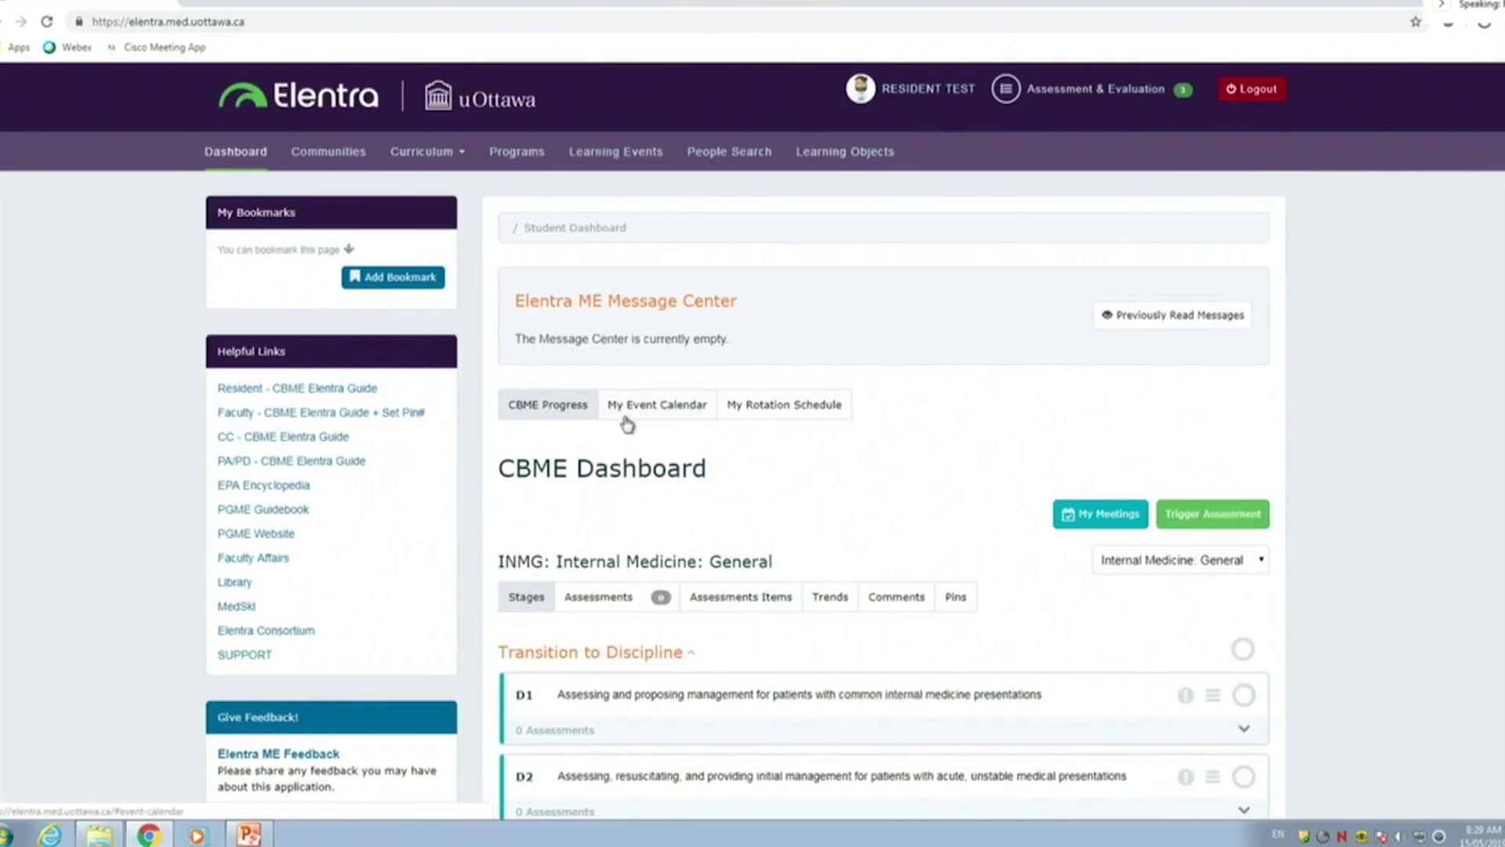
{"action": "left_click", "coordinate": [1217, 562]}
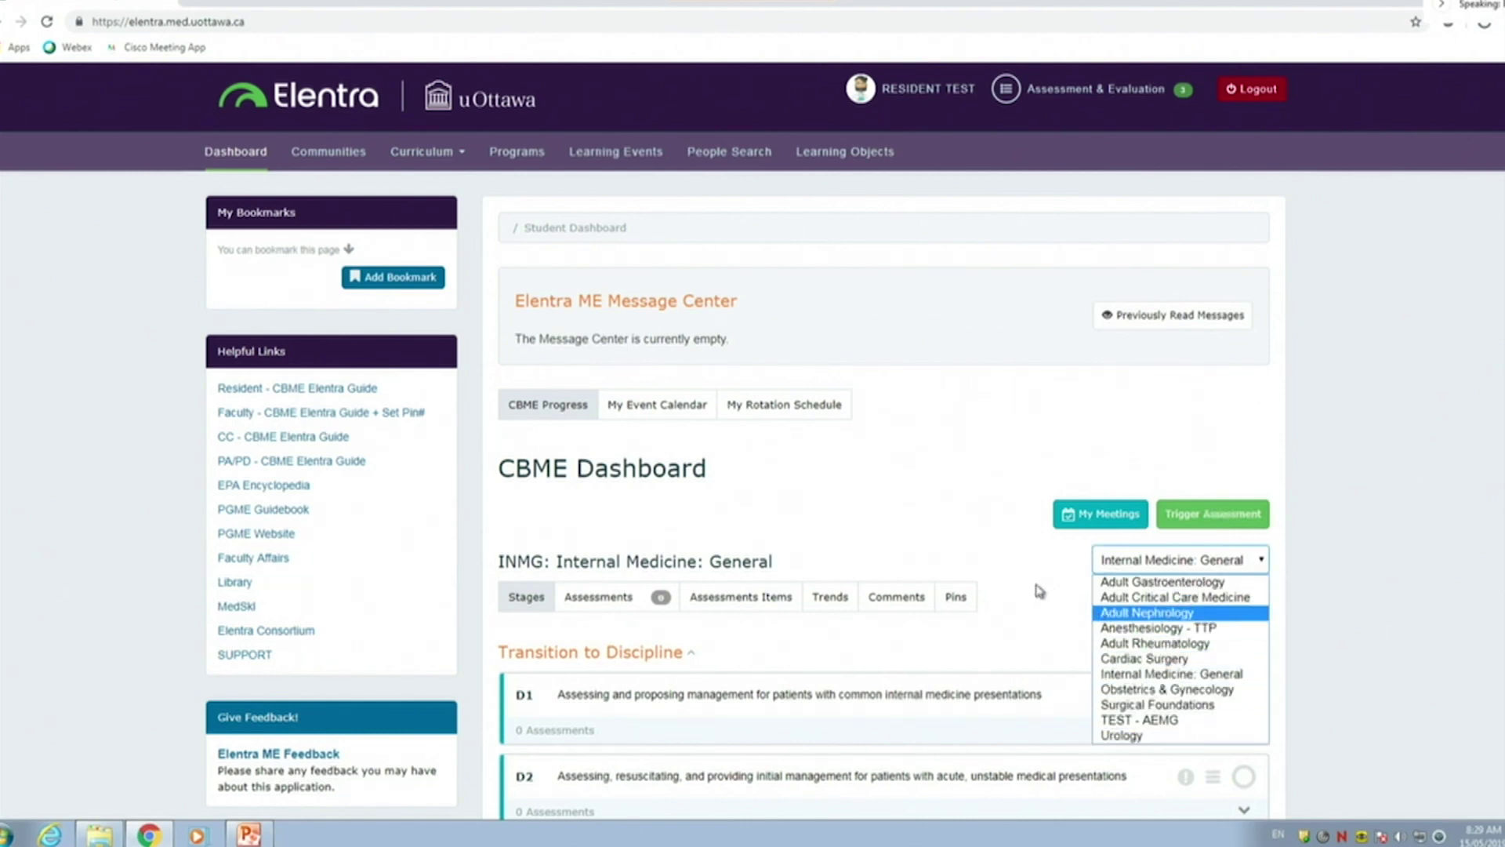
{"action": "left_click", "coordinate": [1207, 560]}
{"action": "left_click", "coordinate": [1241, 519]}
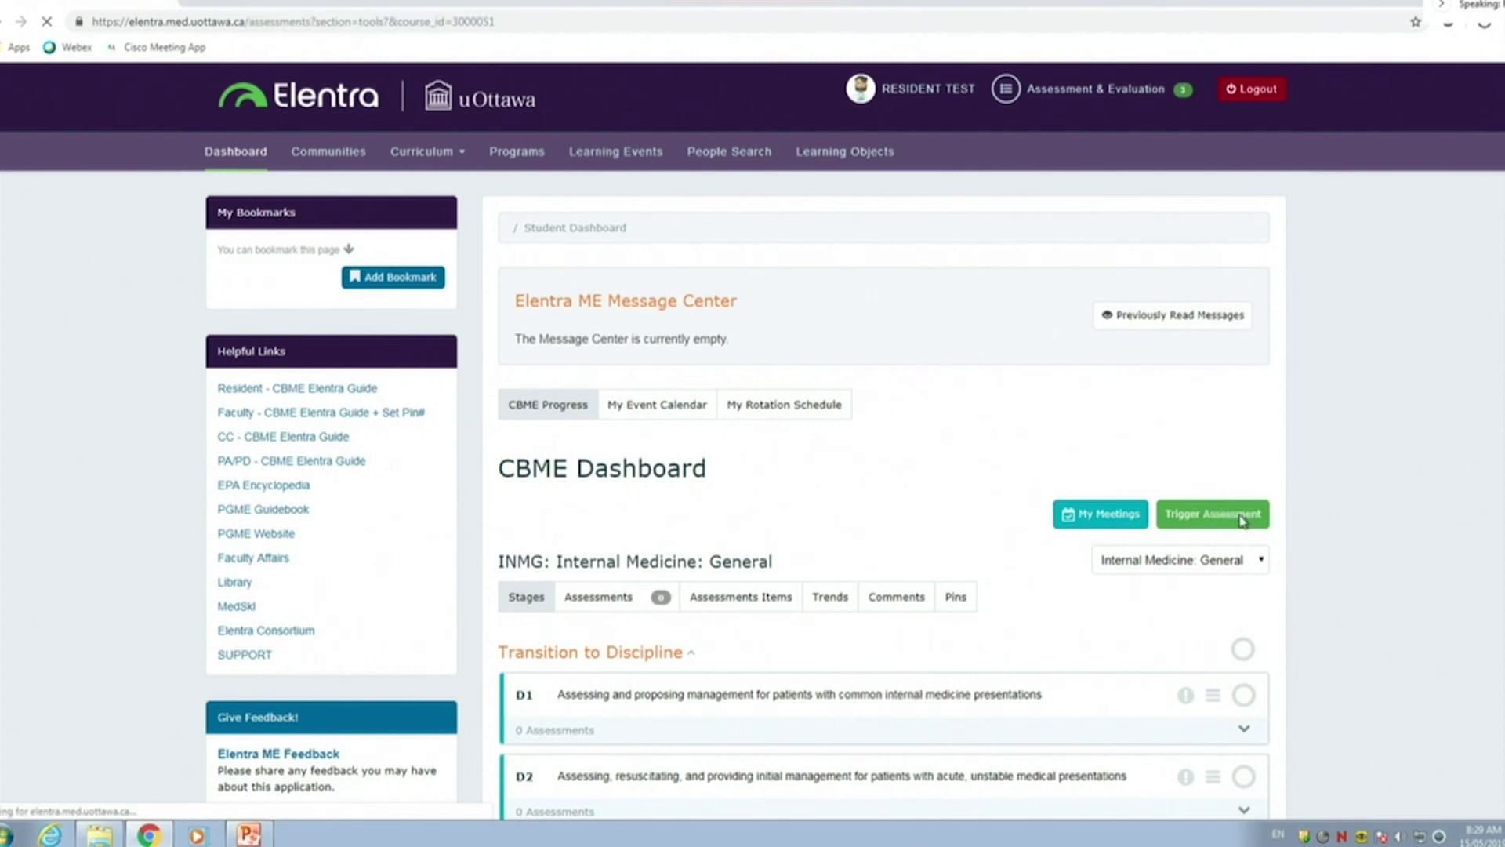
Search assessors for 'test' and set FACULTY TEST as assessor, replacing the RESIDENT TEST pick
{"action": "left_click", "coordinate": [724, 361]}
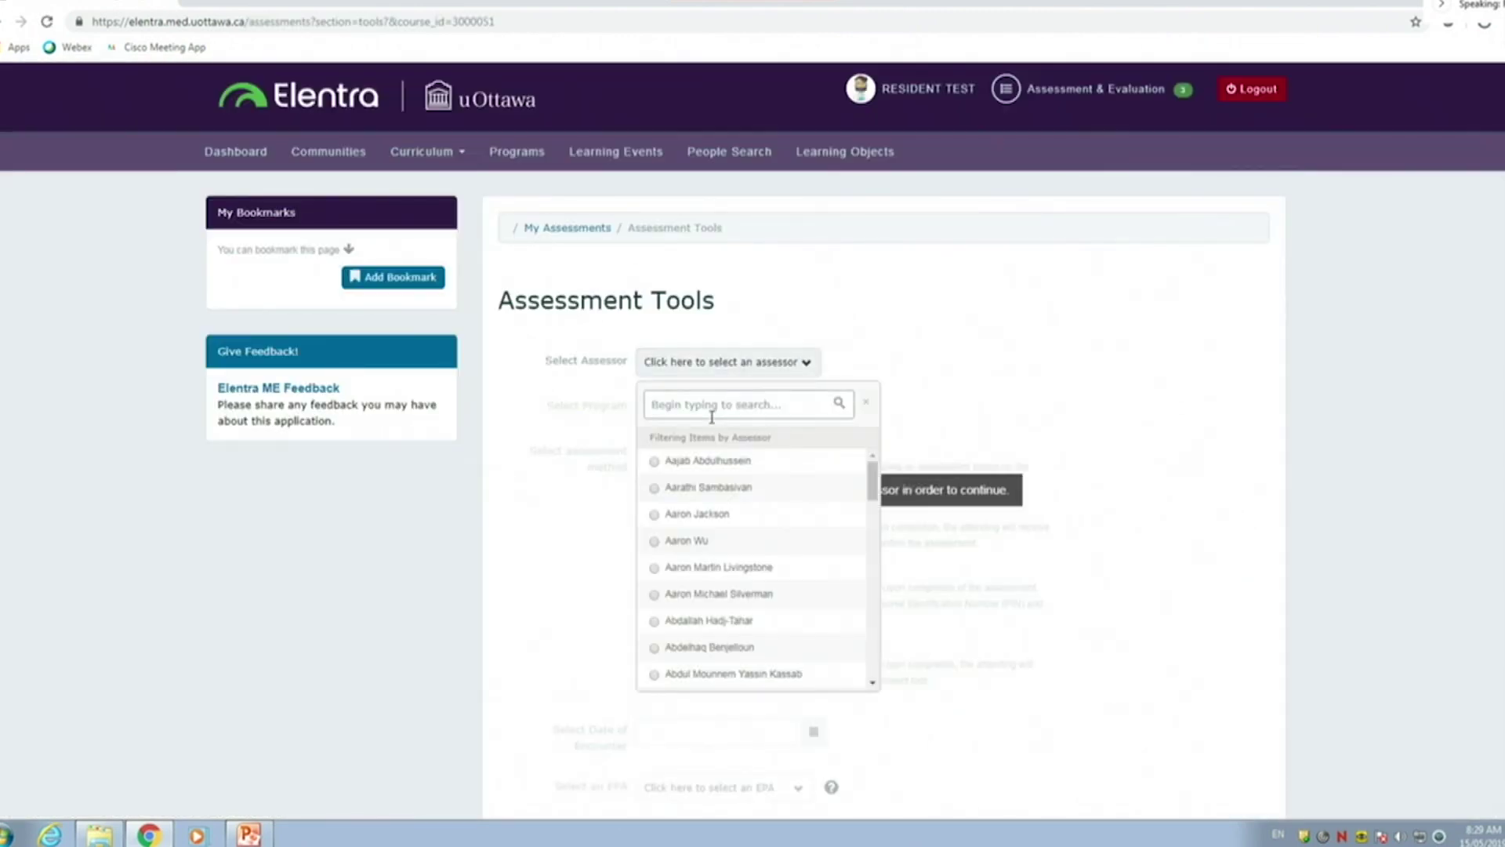
{"action": "type", "text": "test"}
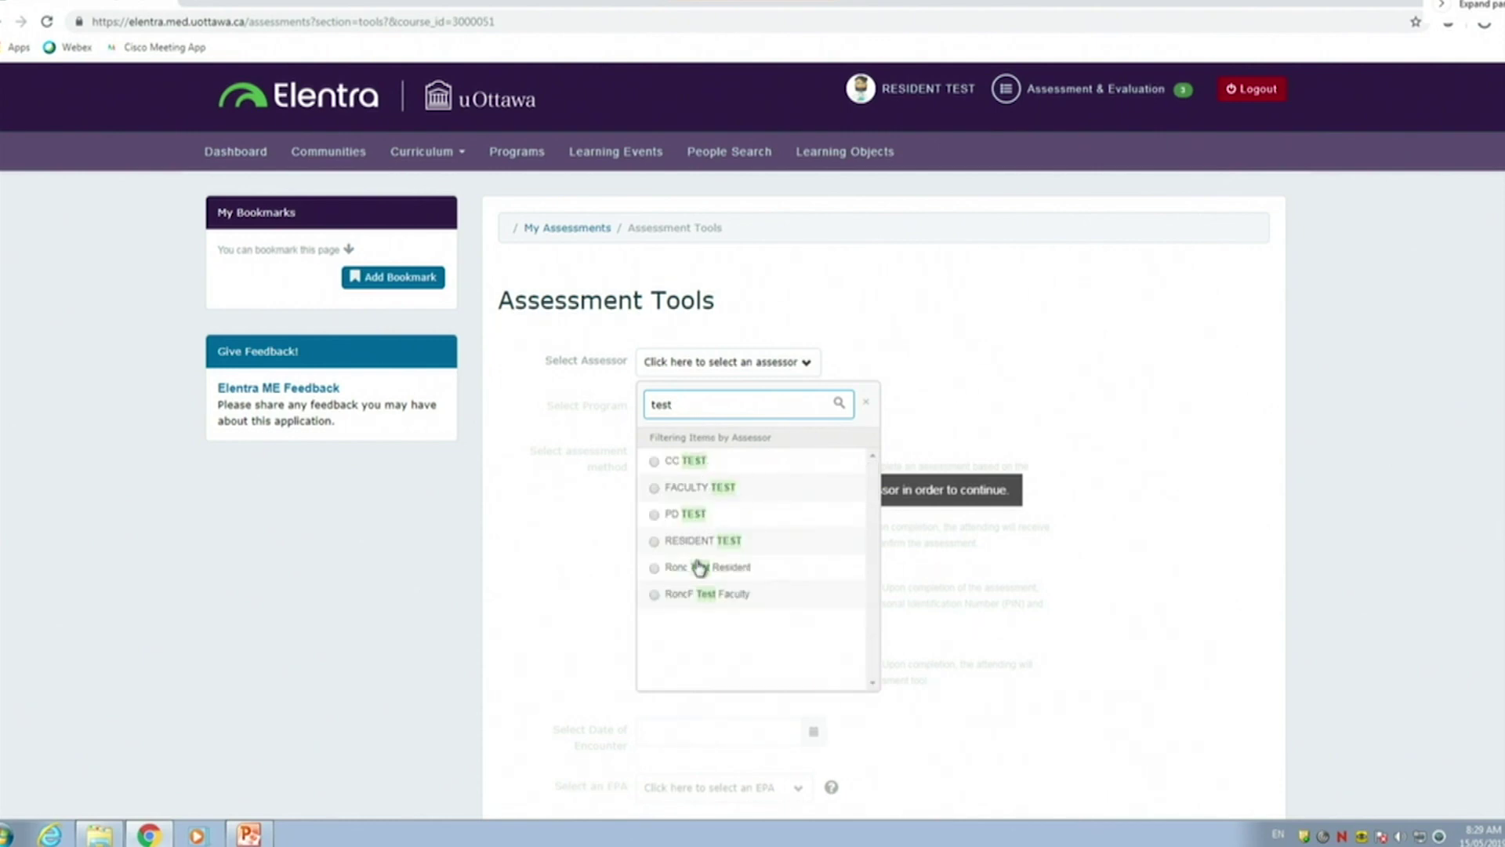
{"action": "left_click", "coordinate": [710, 545]}
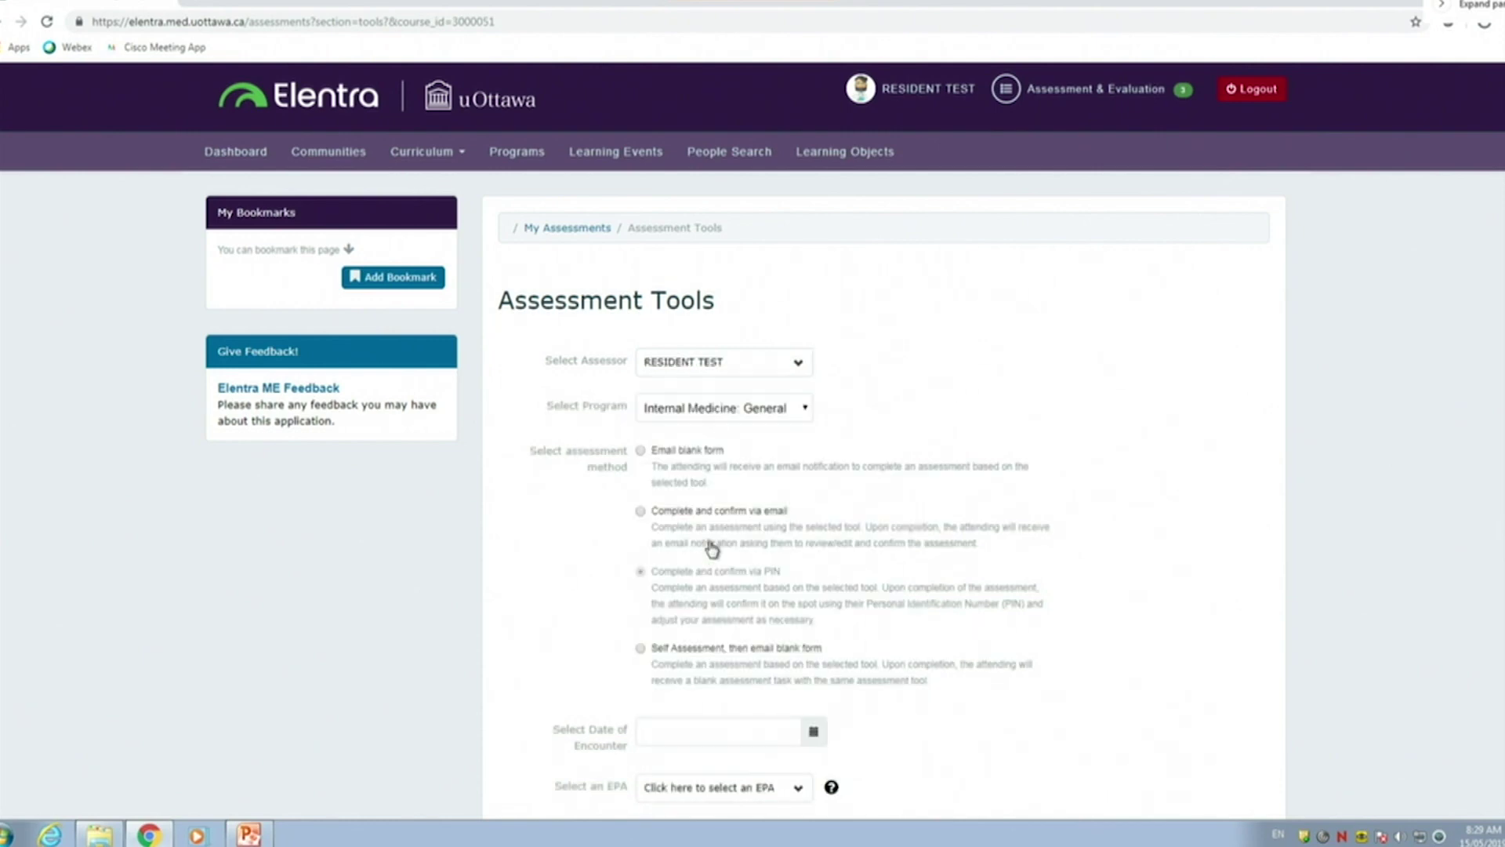
{"action": "left_click", "coordinate": [722, 373]}
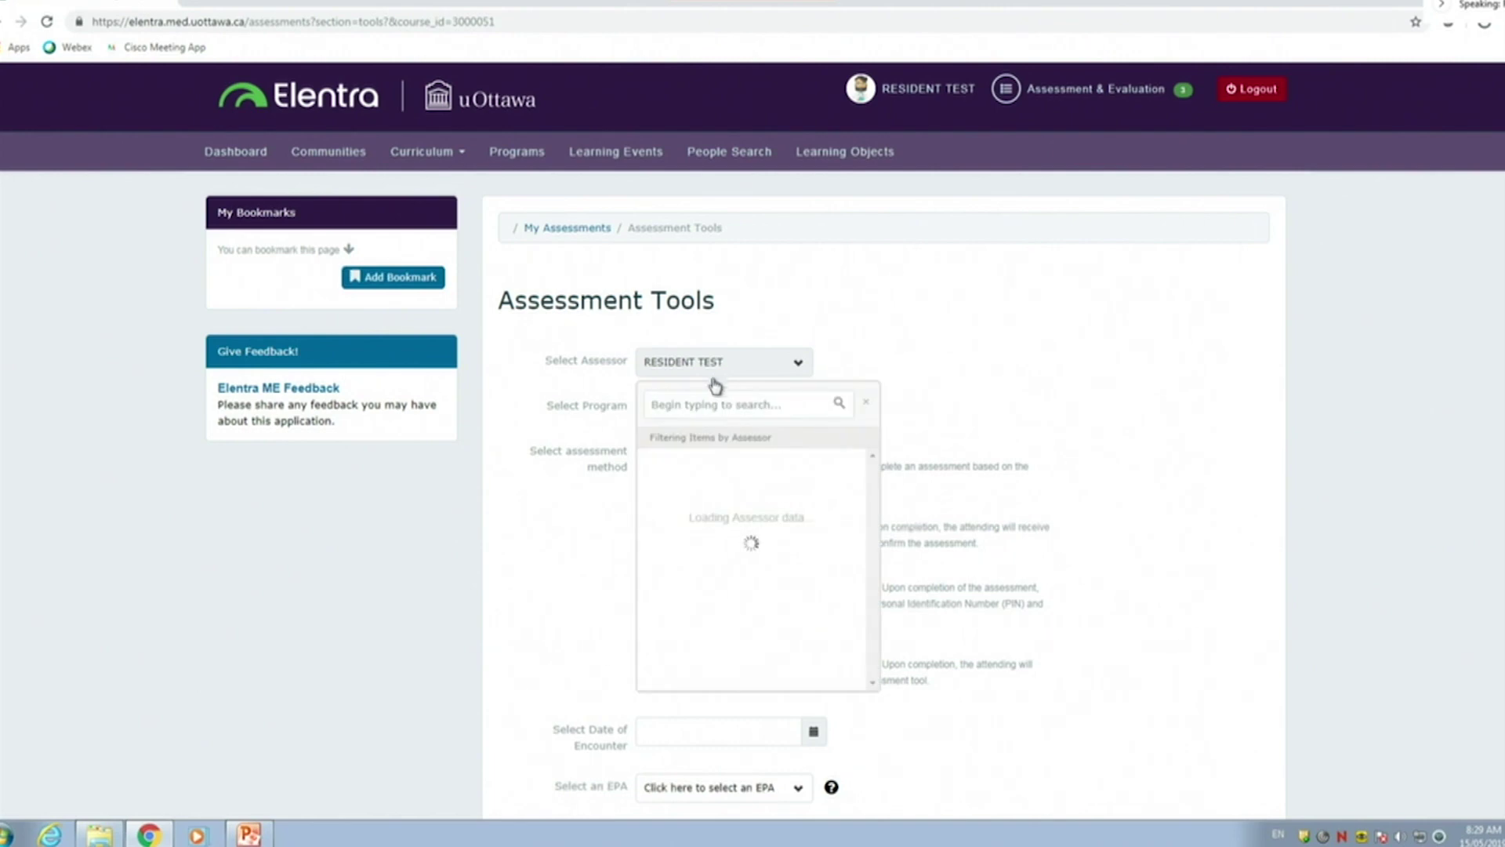
{"action": "left_click", "coordinate": [711, 402]}
{"action": "type", "text": "test"}
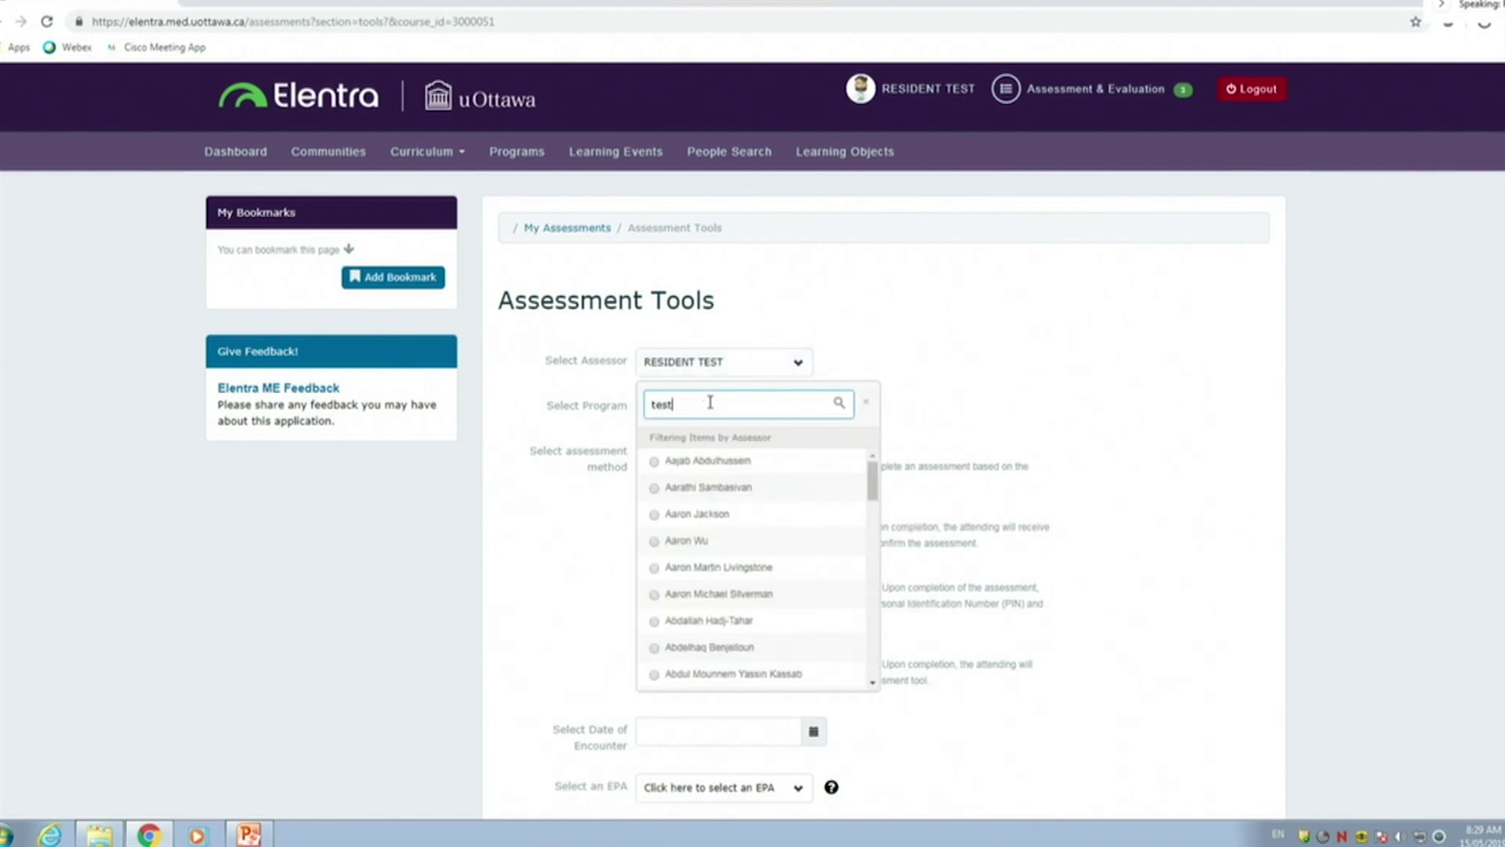
{"action": "left_click", "coordinate": [730, 491]}
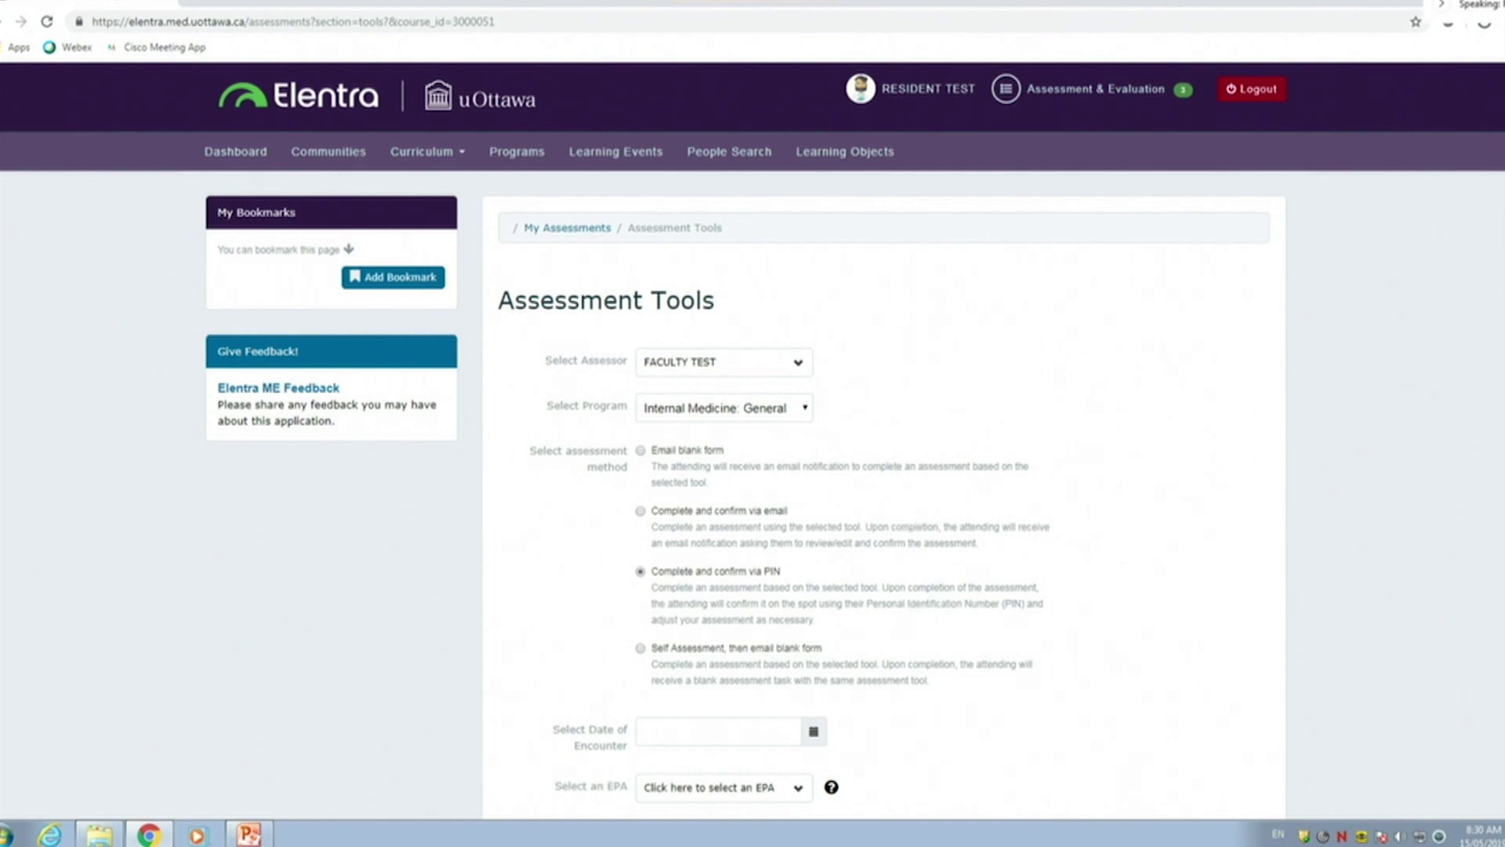
Set the encounter date to 15 May 2019
{"action": "left_click", "coordinate": [700, 732]}
{"action": "left_click", "coordinate": [755, 636]}
{"action": "left_click", "coordinate": [736, 728]}
{"action": "left_click", "coordinate": [758, 650]}
{"action": "scroll", "coordinate": [740, 729], "scroll_direction": "down", "scroll_amount": 1}
Choose the C3 perioperative EPA and begin the Part A pre-operative assessment tool
{"action": "left_click", "coordinate": [746, 711]}
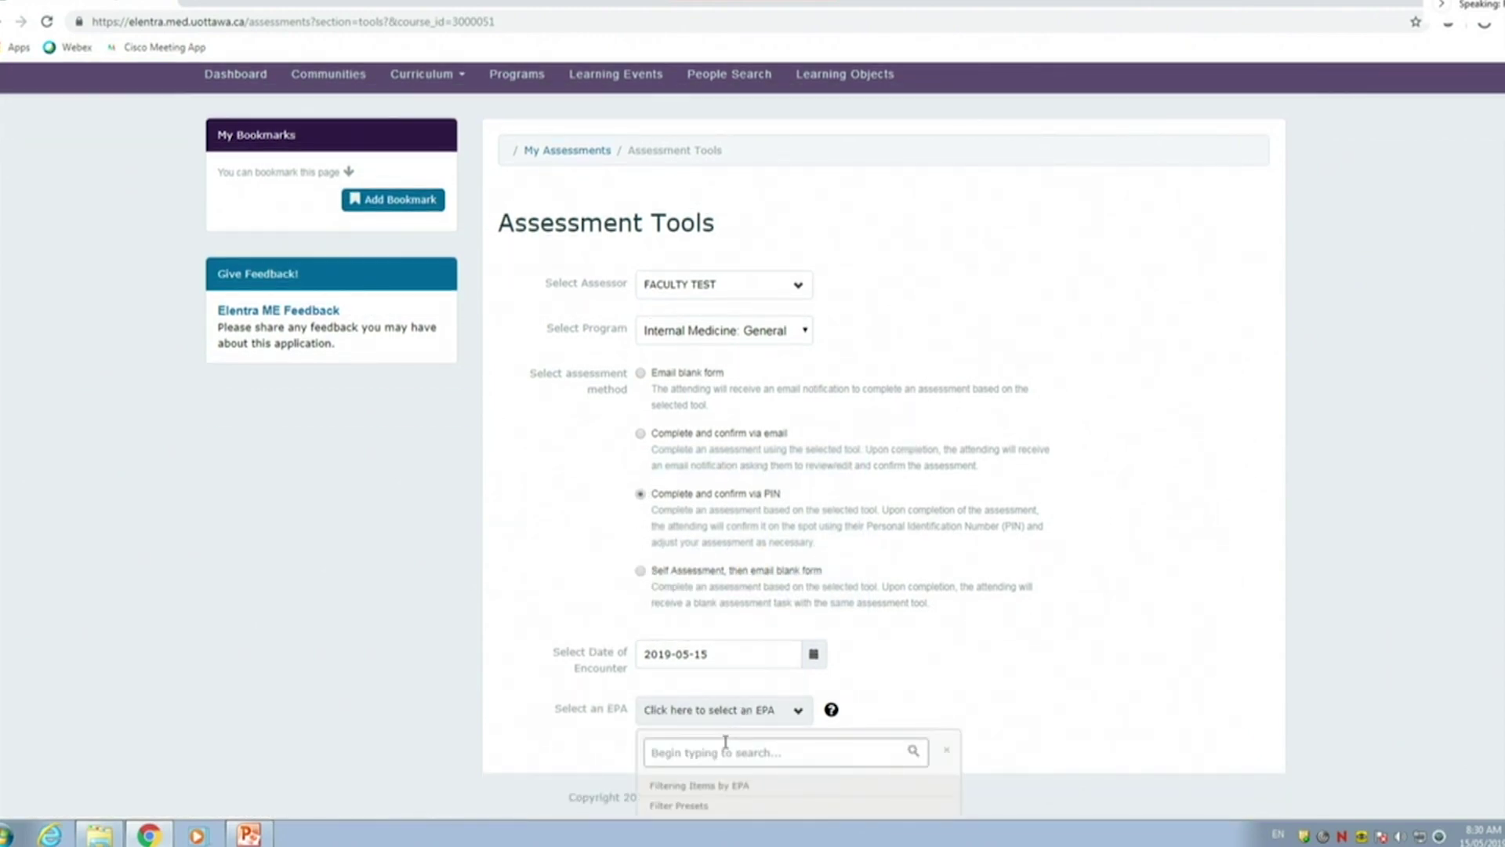
{"action": "scroll", "coordinate": [713, 715], "scroll_direction": "down", "scroll_amount": 2}
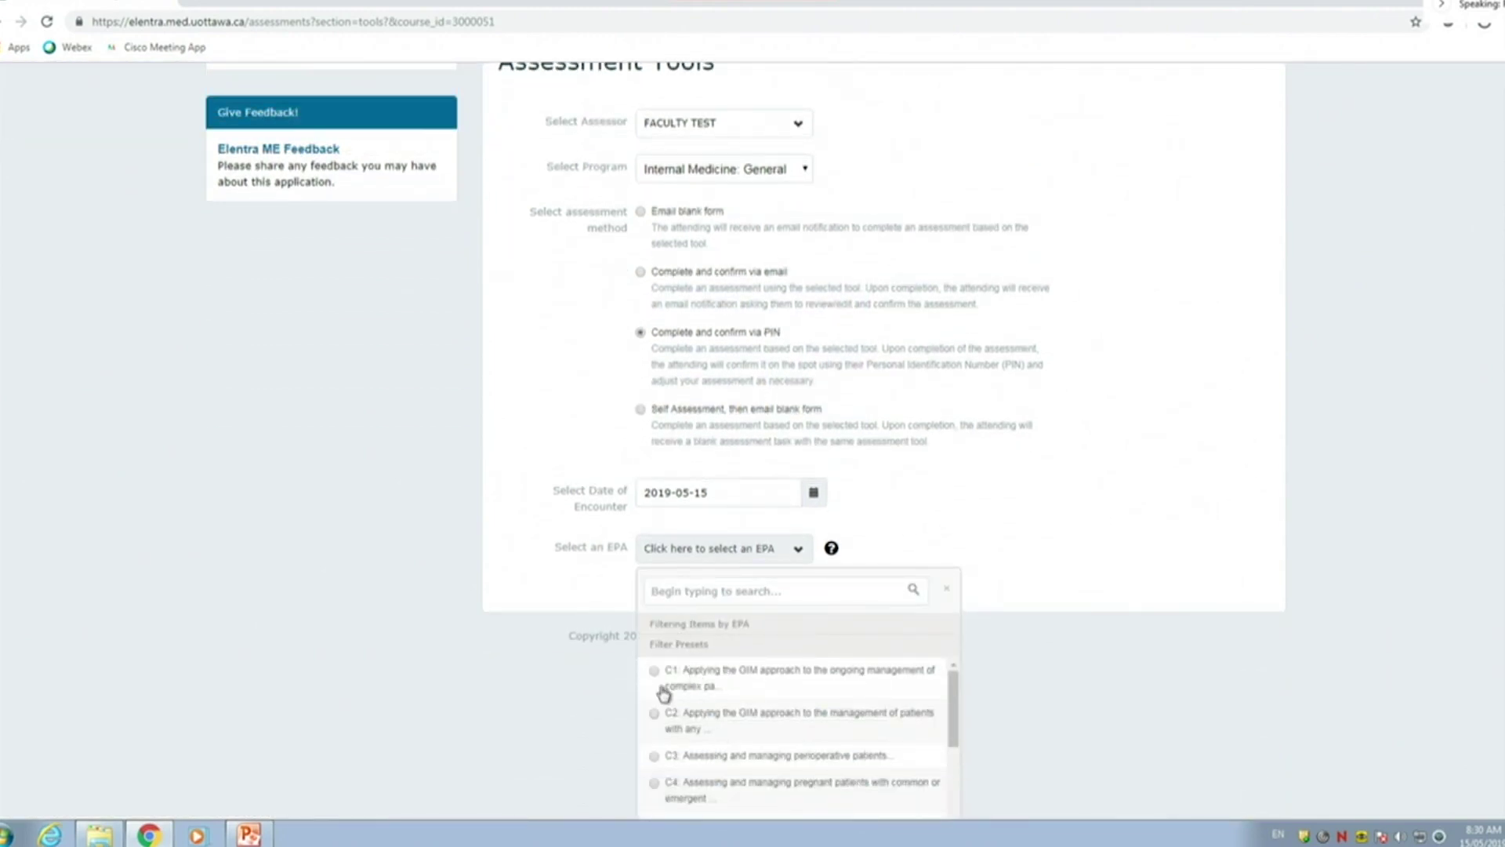
{"action": "left_click", "coordinate": [706, 757]}
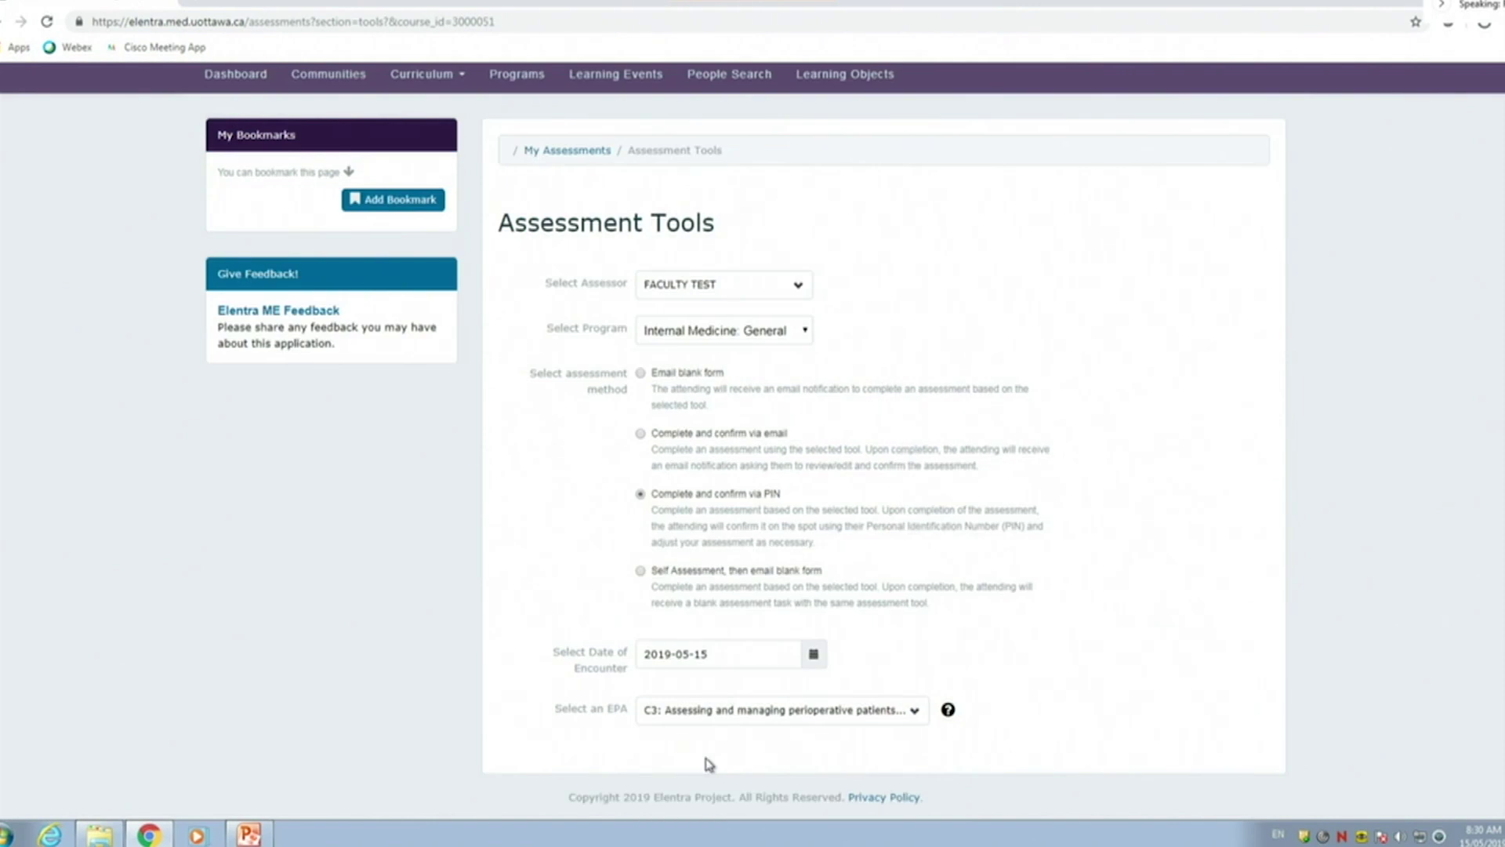
{"action": "scroll", "coordinate": [927, 713], "scroll_direction": "down", "scroll_amount": 2}
{"action": "left_click", "coordinate": [843, 424]}
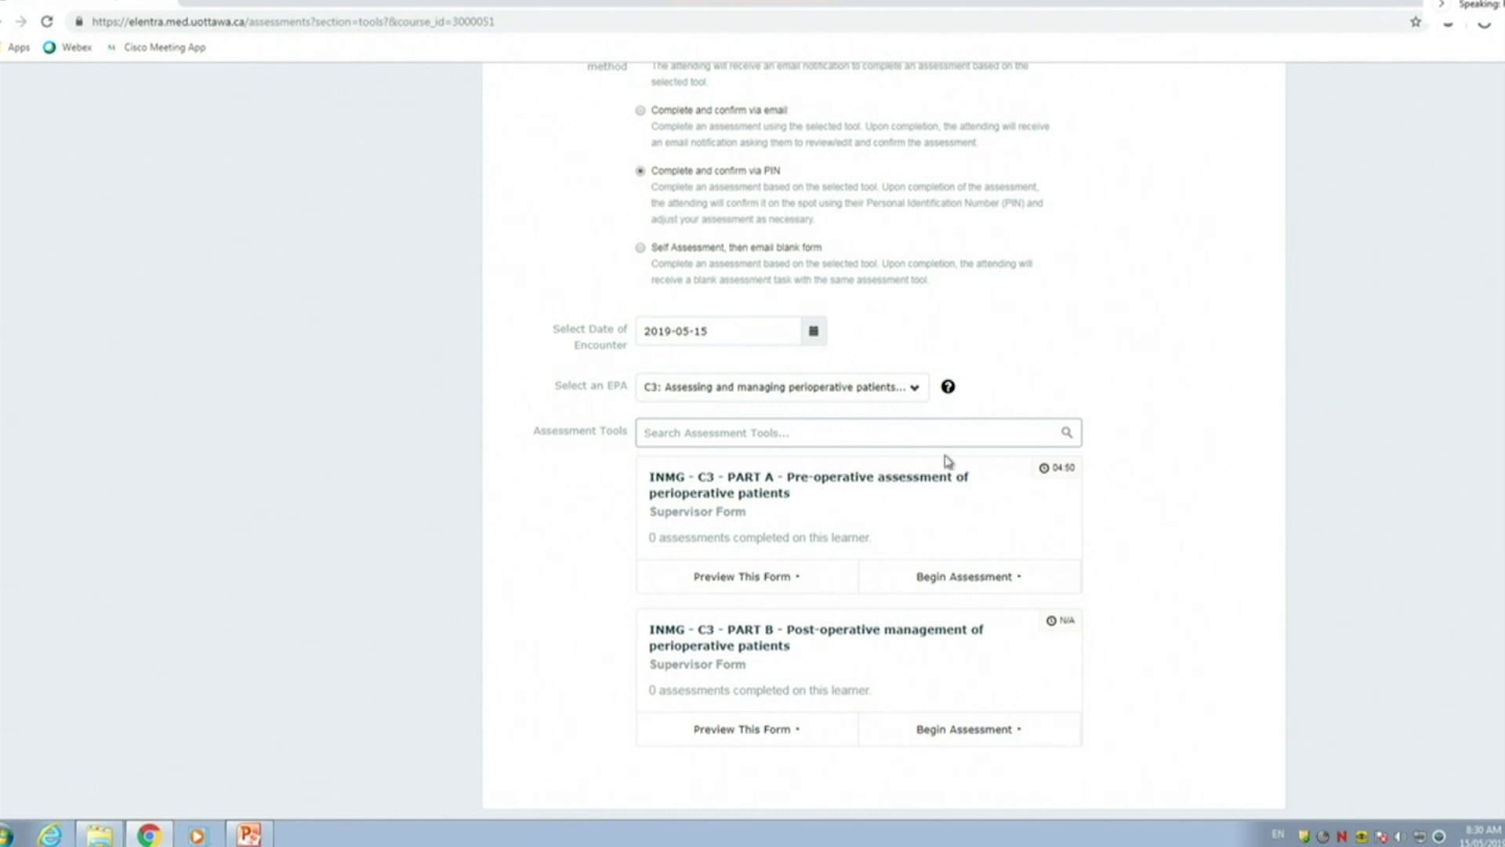
{"action": "left_click", "coordinate": [924, 570]}
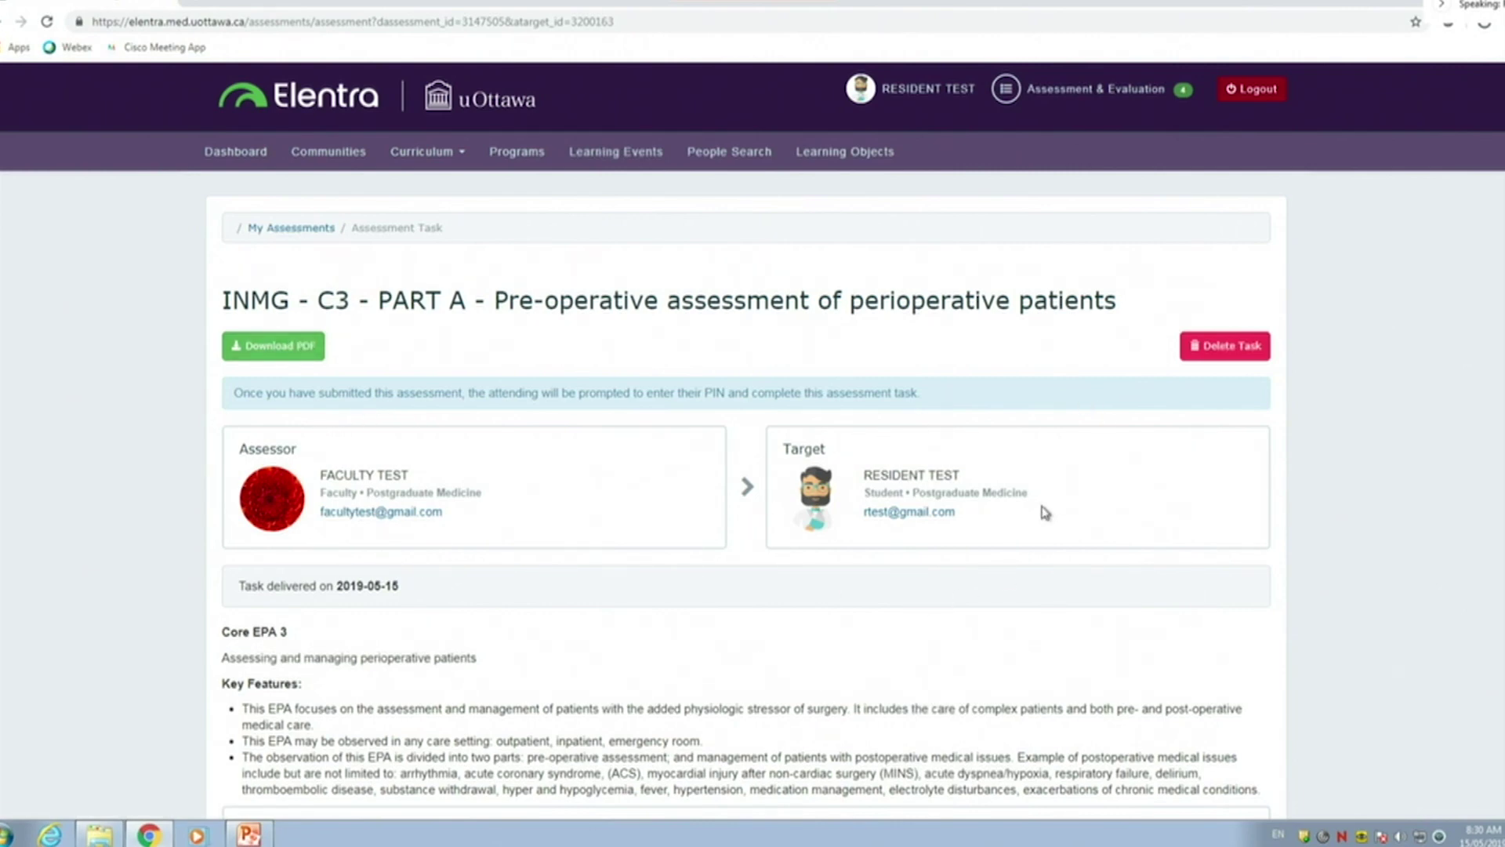
Scroll past the Core EPA 3 key features down to the Setting field
{"action": "scroll", "coordinate": [742, 386], "scroll_direction": "down", "scroll_amount": 1}
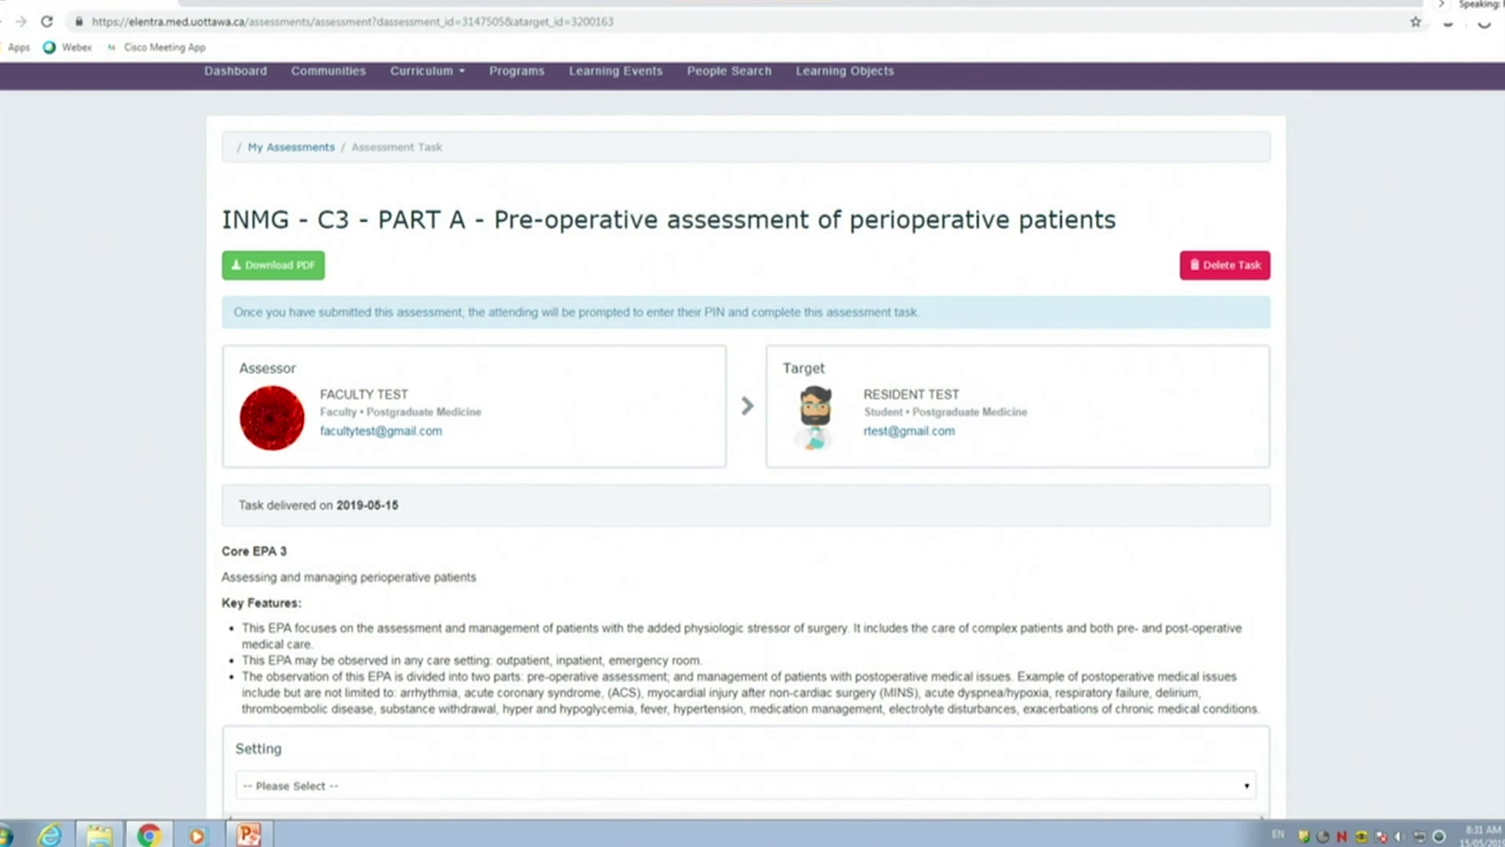
{"action": "scroll", "coordinate": [219, 549], "scroll_direction": "down", "scroll_amount": 4}
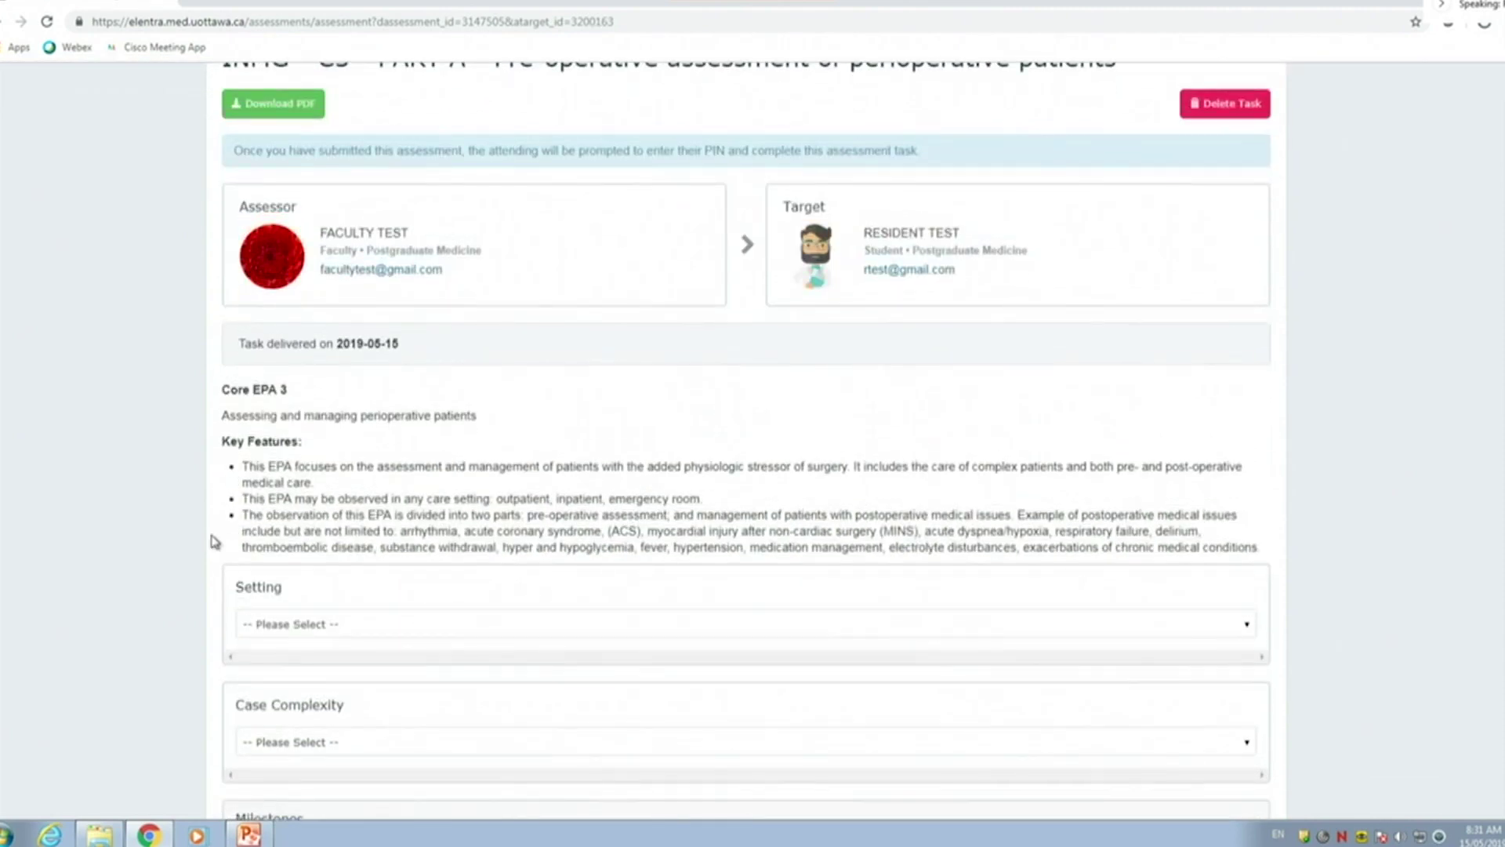
Set the encounter Setting to Inpatient and Case Complexity to medium
{"action": "left_click", "coordinate": [380, 477]}
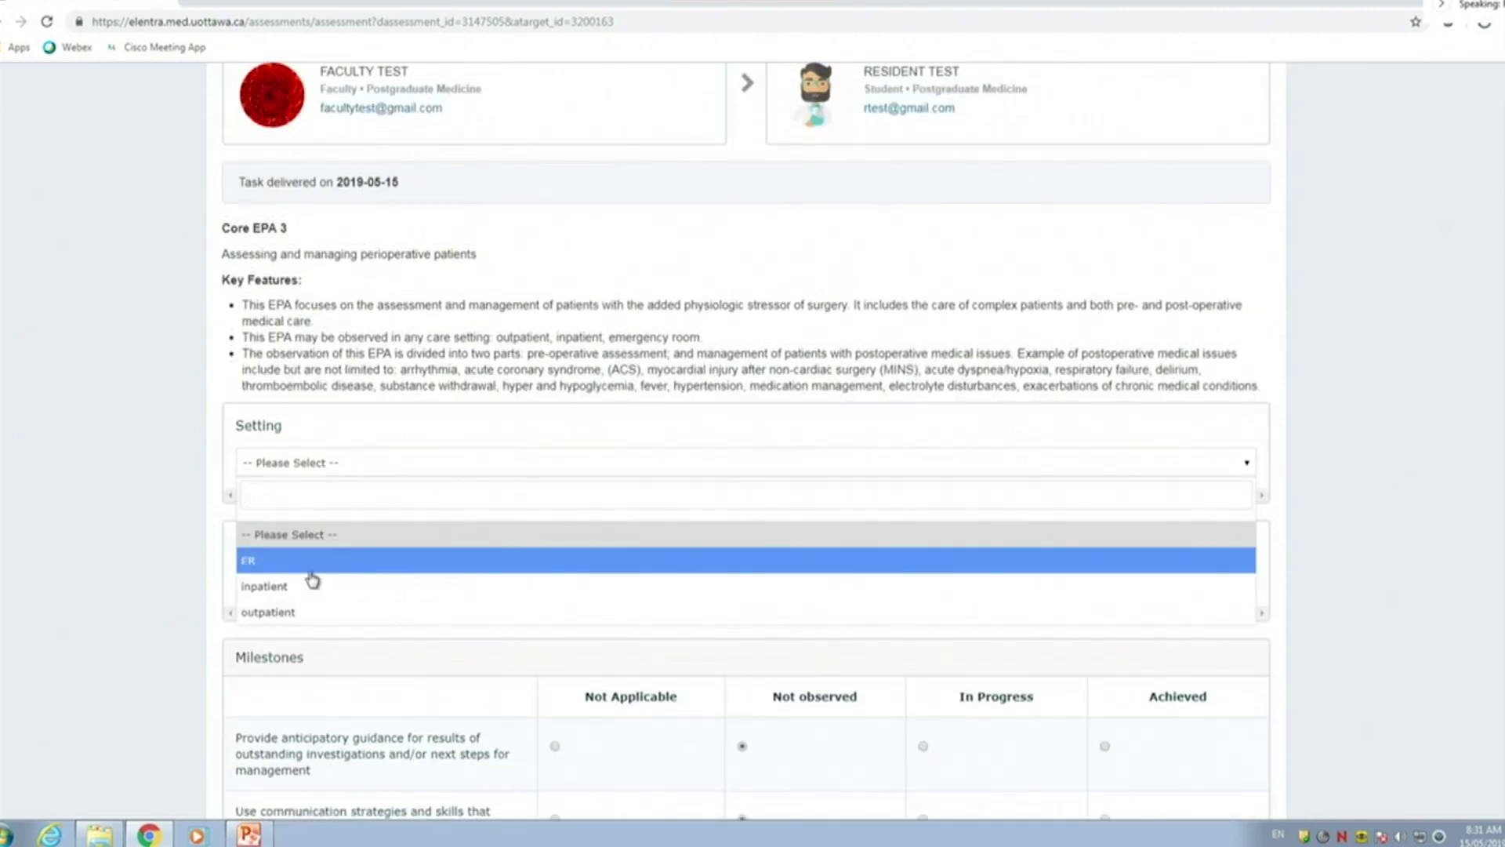
{"action": "left_click", "coordinate": [314, 569]}
{"action": "left_click", "coordinate": [339, 464]}
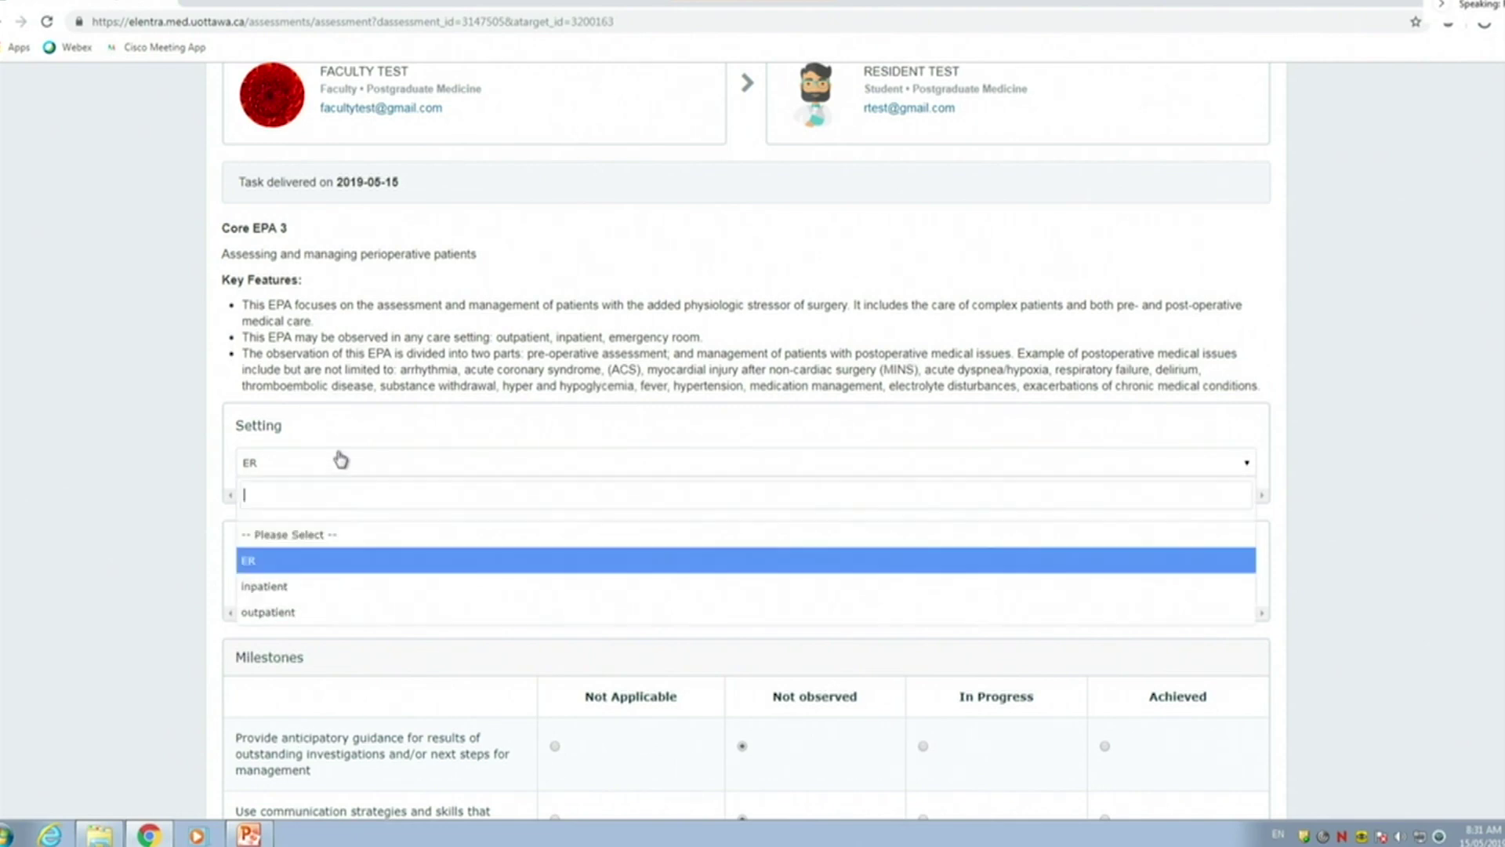
{"action": "left_click", "coordinate": [302, 593]}
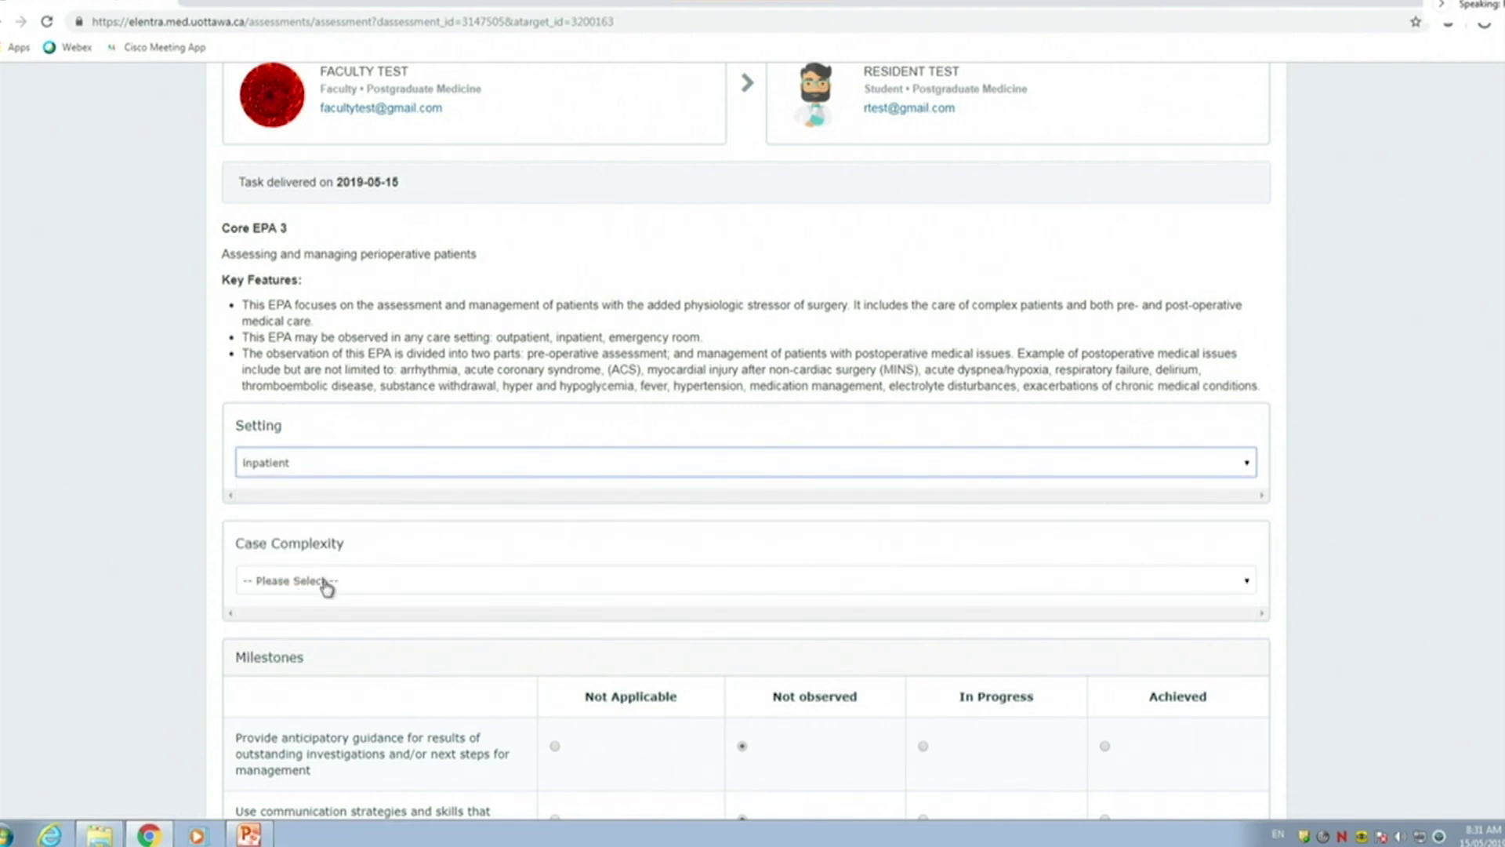
{"action": "left_click", "coordinate": [326, 584]}
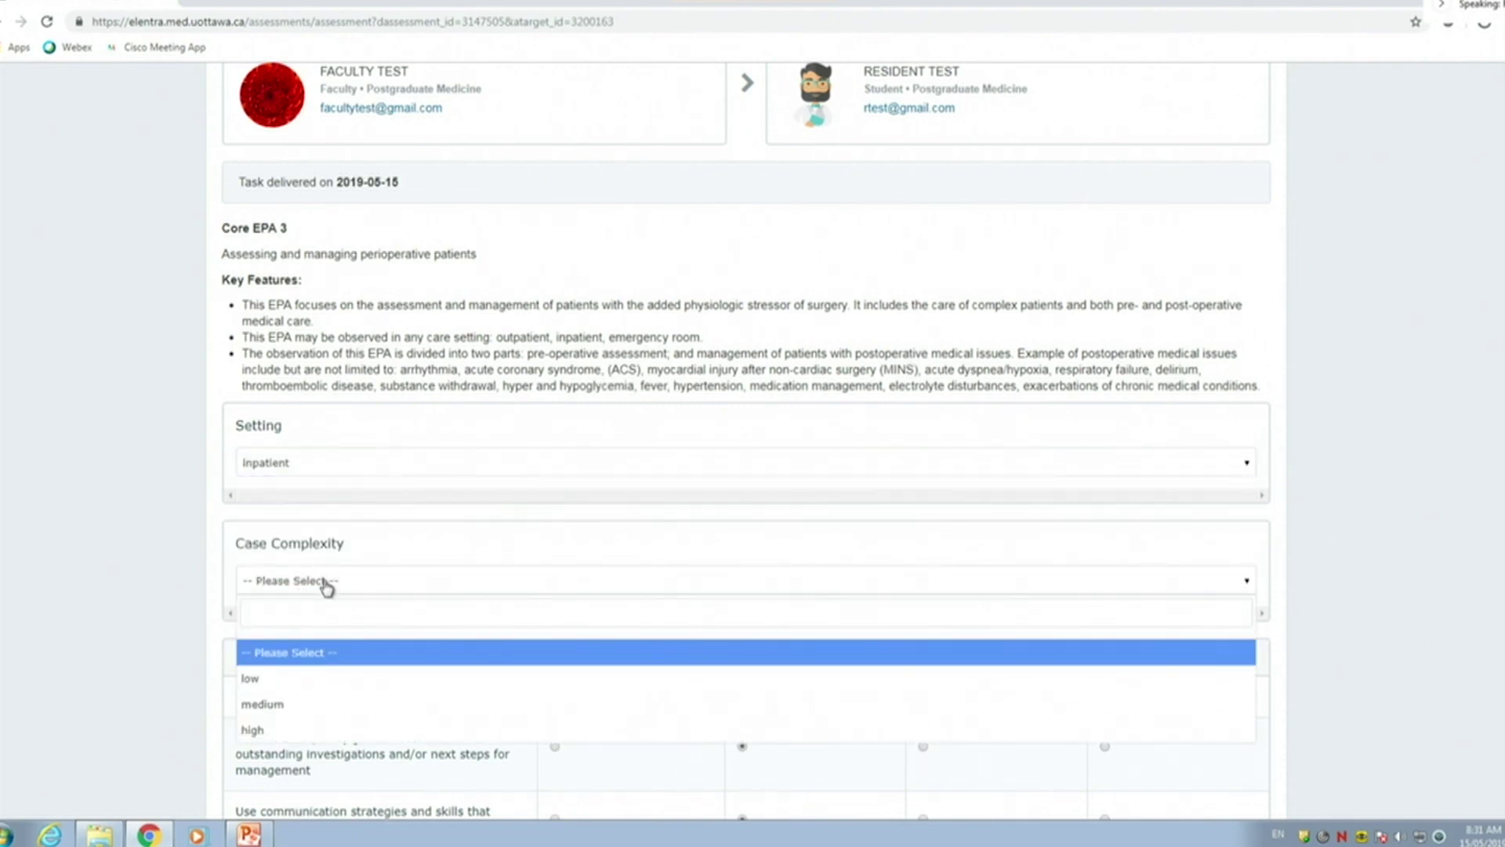
{"action": "left_click", "coordinate": [279, 704]}
Mark the perioperative history milestone In Progress in the Milestones table
{"action": "scroll", "coordinate": [314, 343], "scroll_direction": "down", "scroll_amount": 2}
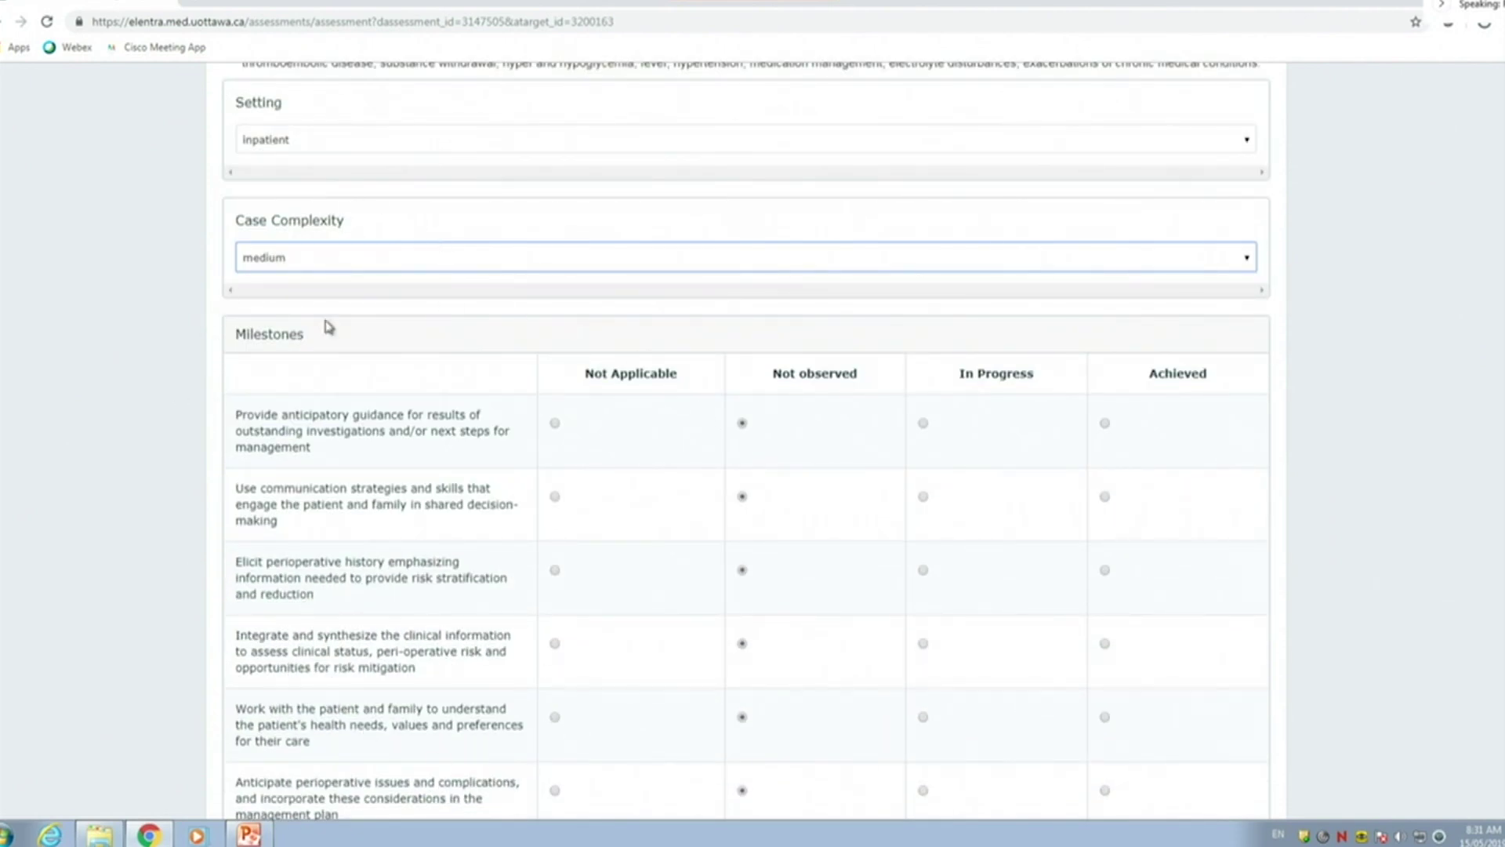
{"action": "scroll", "coordinate": [447, 403], "scroll_direction": "down", "scroll_amount": 2}
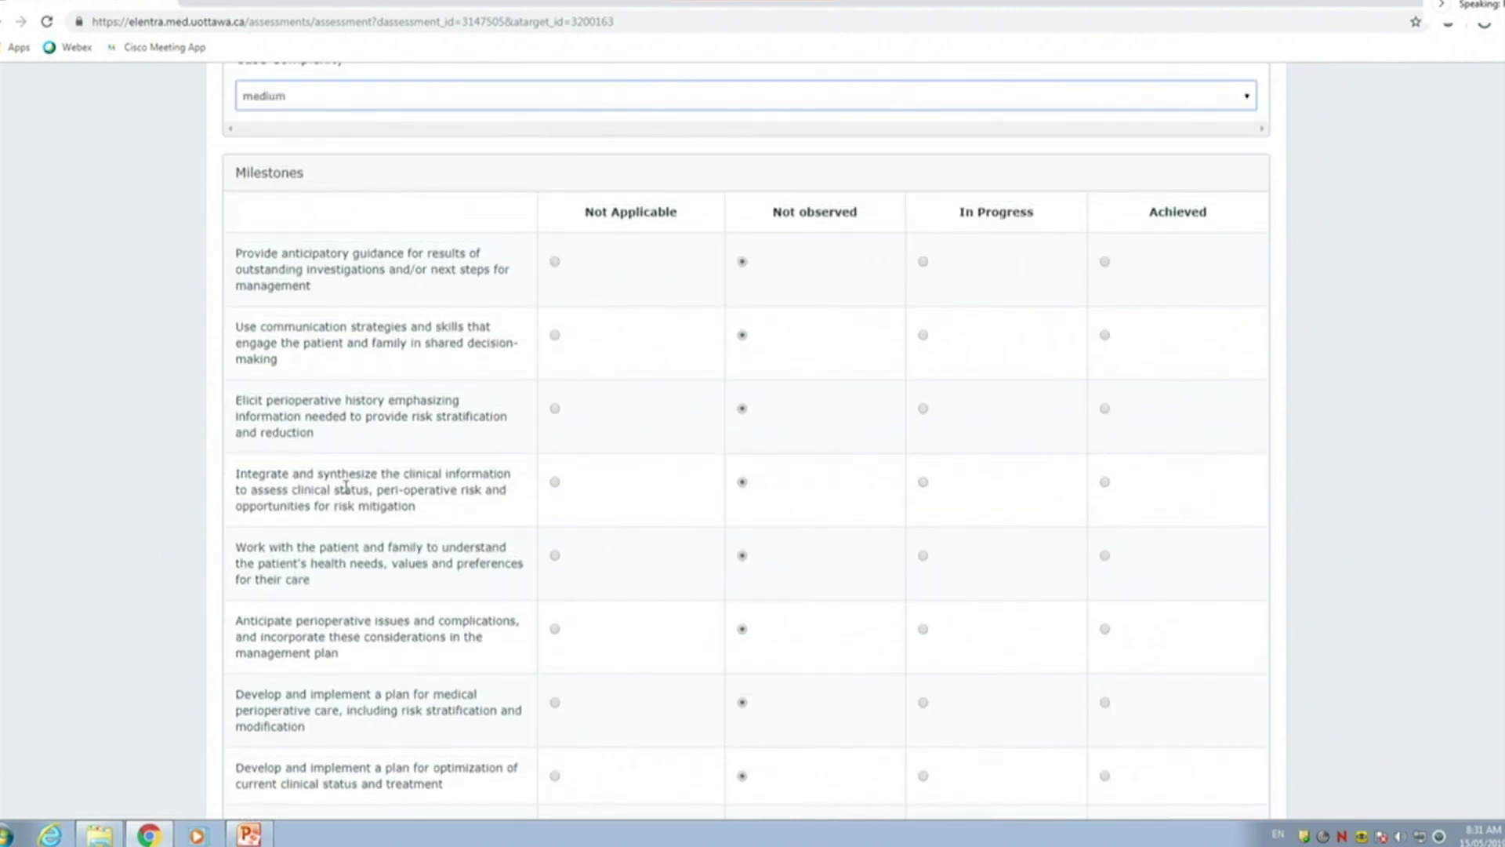
{"action": "left_click", "coordinate": [923, 410]}
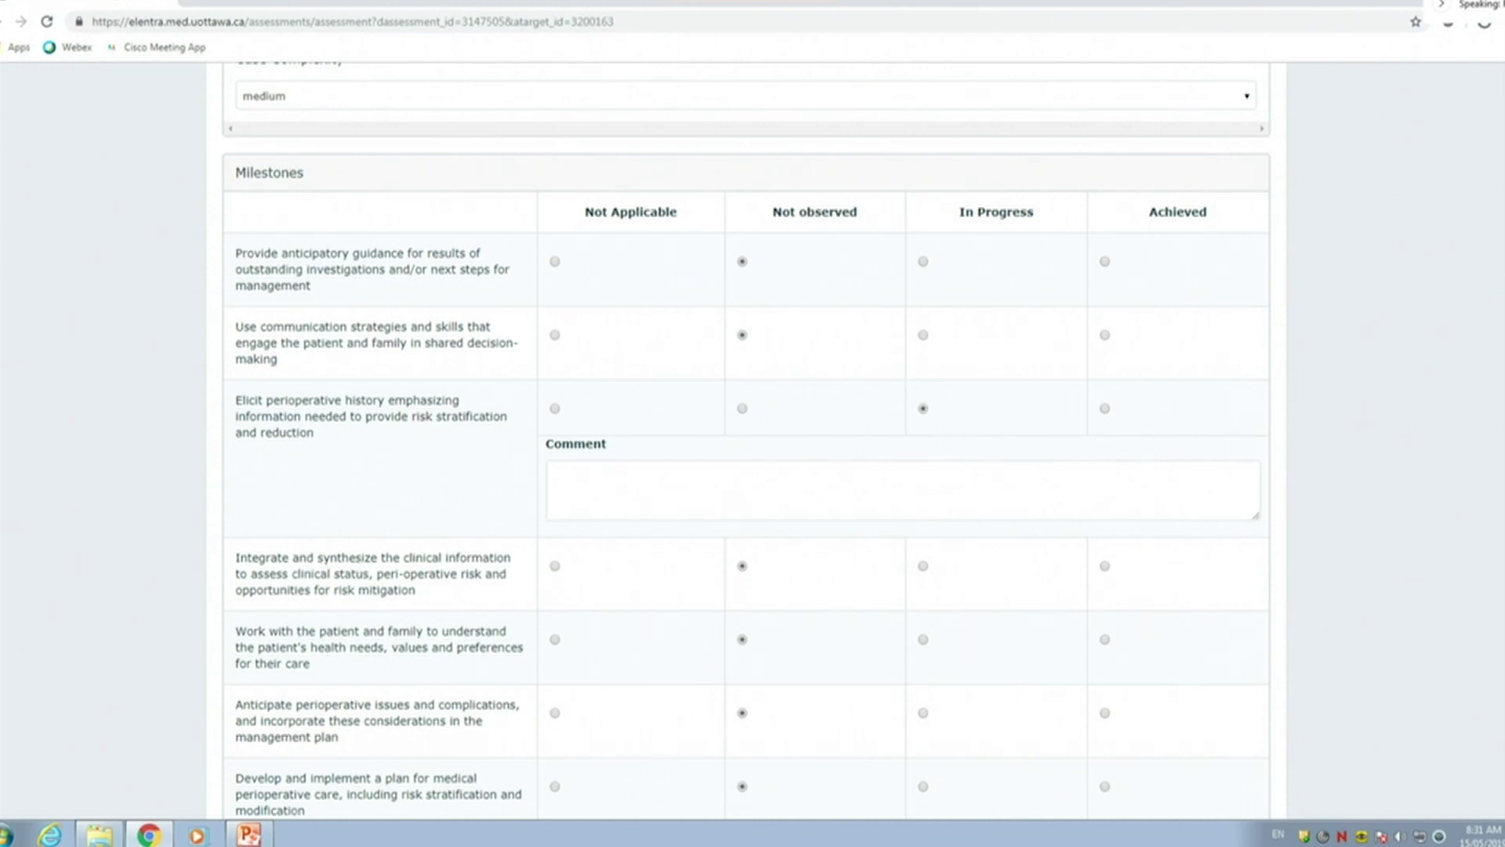
{"action": "scroll", "coordinate": [766, 437], "scroll_direction": "down", "scroll_amount": 6}
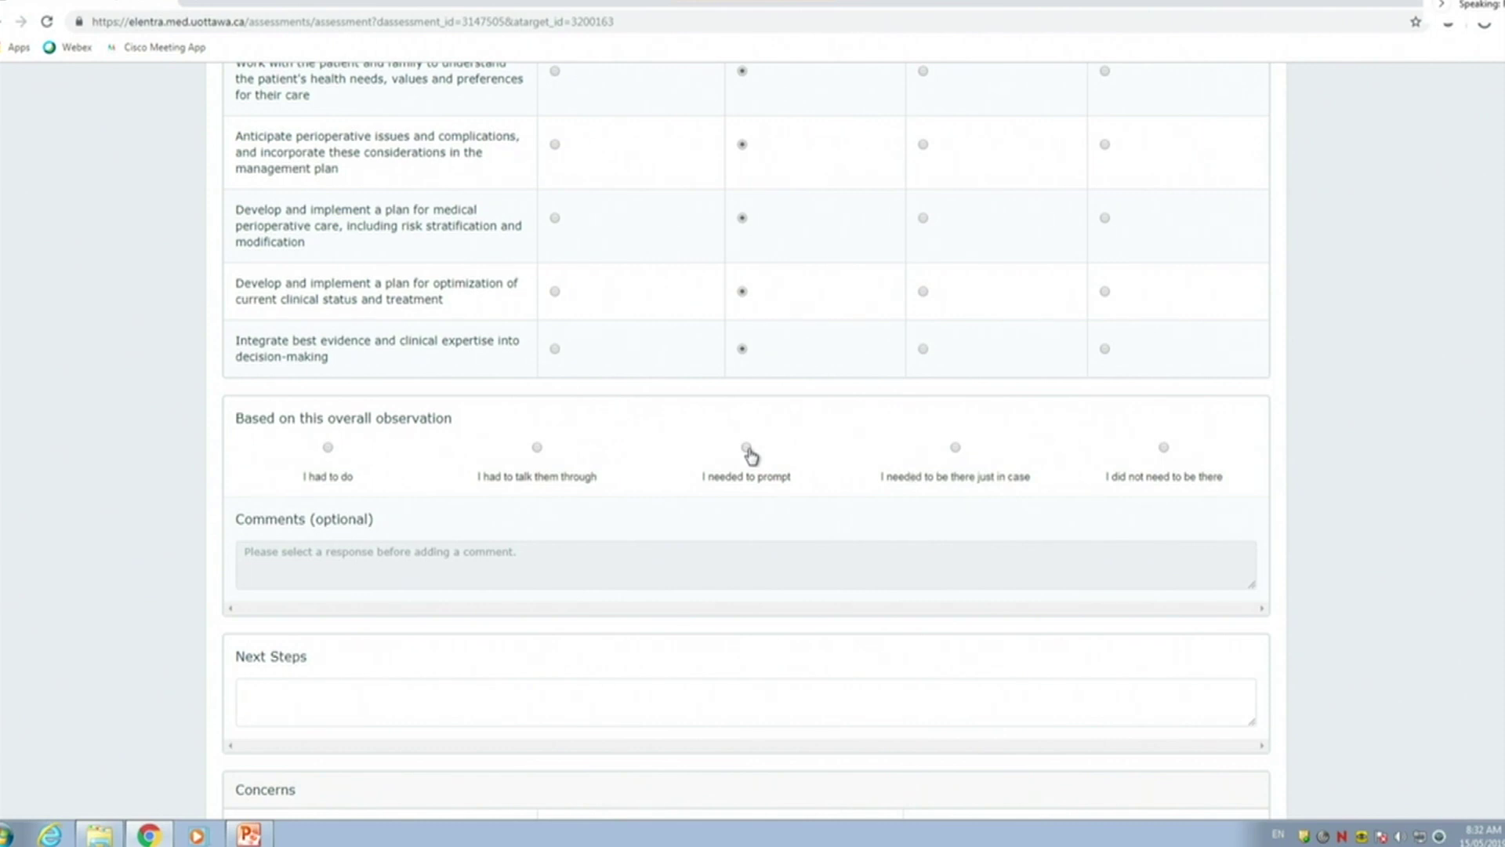
Rate the observation 'I needed to prompt' and enter 'test' for Comments and Next Steps
{"action": "left_click", "coordinate": [746, 449]}
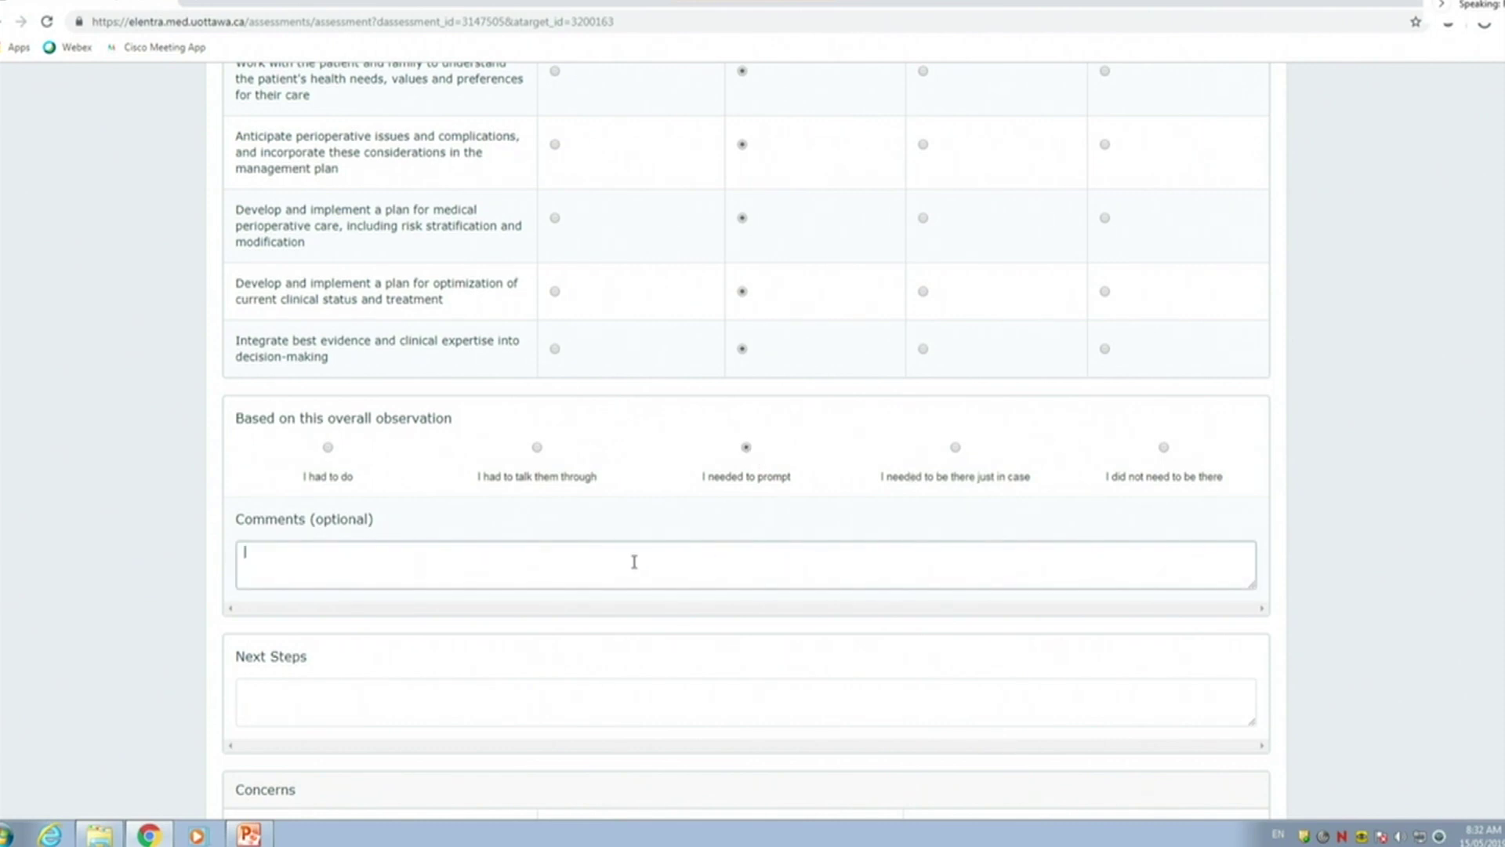
{"action": "type", "text": "test"}
{"action": "left_click", "coordinate": [314, 698]}
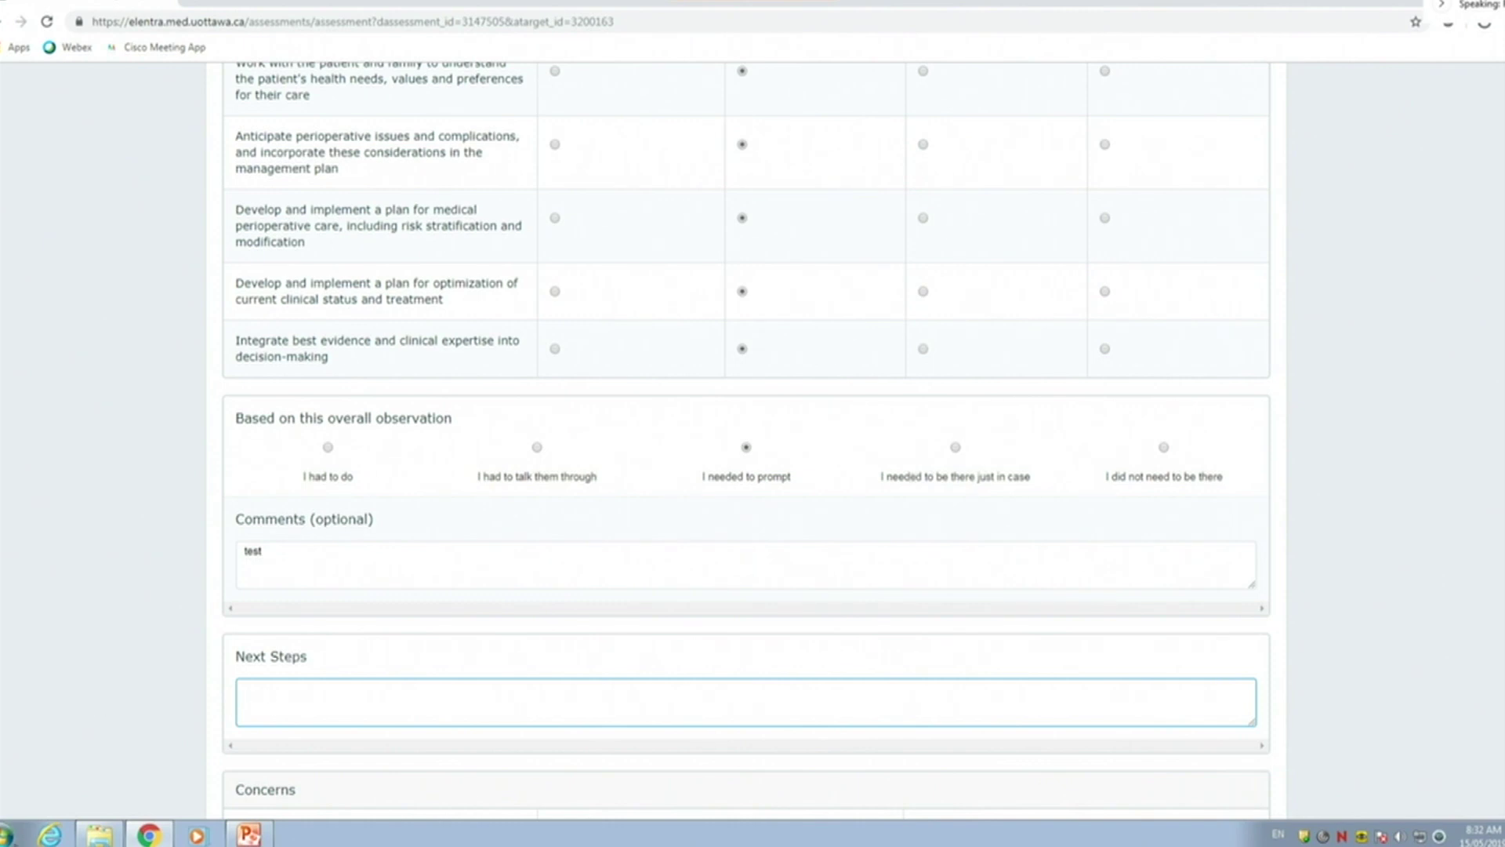
{"action": "type", "text": "test"}
{"action": "scroll", "coordinate": [517, 620], "scroll_direction": "down", "scroll_amount": 6}
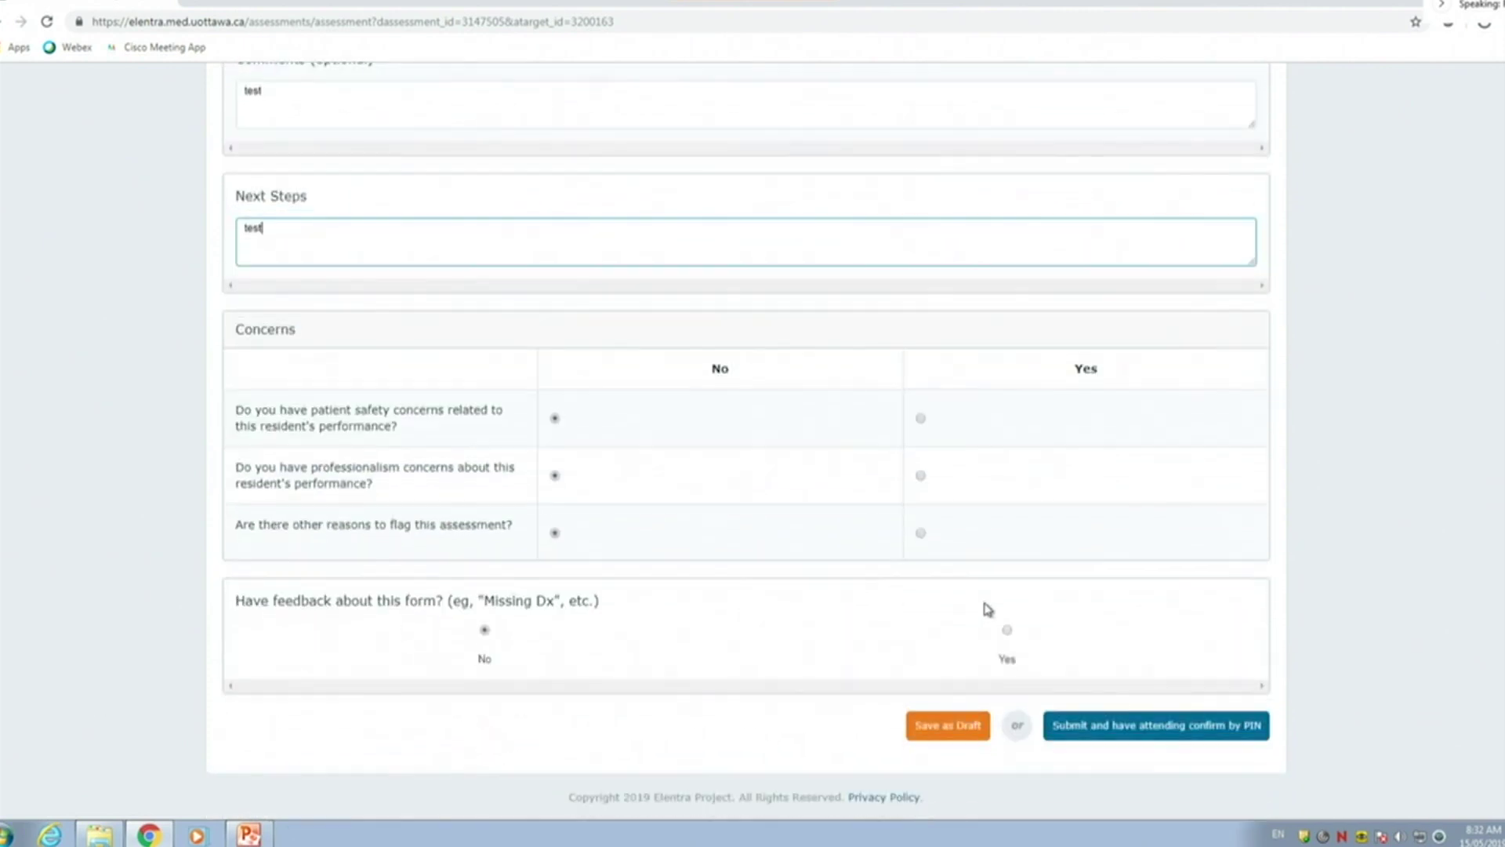
Submit for attending confirmation and enter the attending's PIN to confirm it
{"action": "left_click", "coordinate": [1173, 727]}
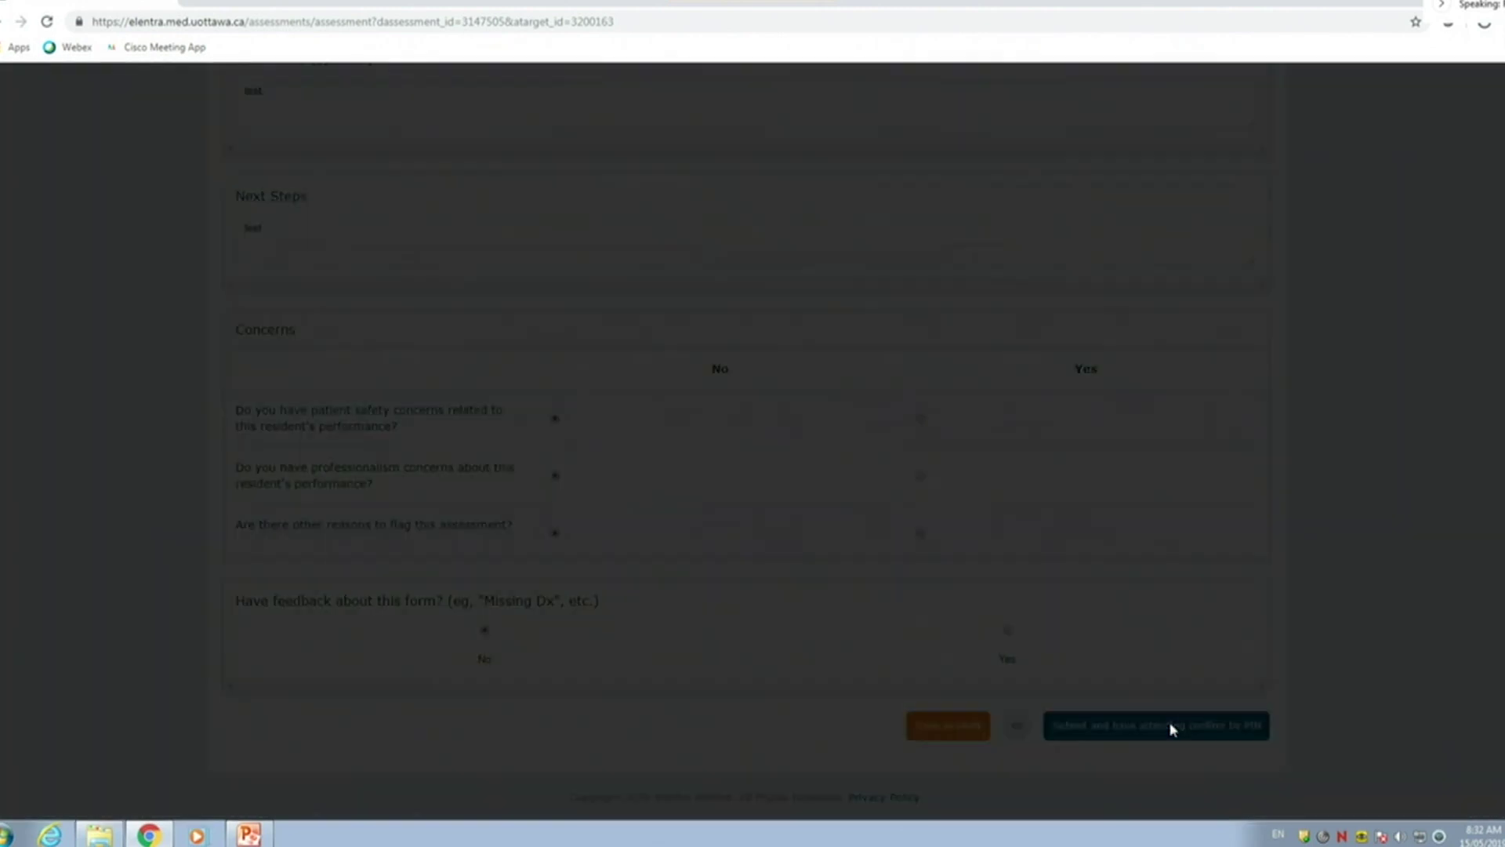
{"action": "left_click", "coordinate": [690, 235]}
{"action": "type", "text": "****"}
{"action": "left_click", "coordinate": [922, 284]}
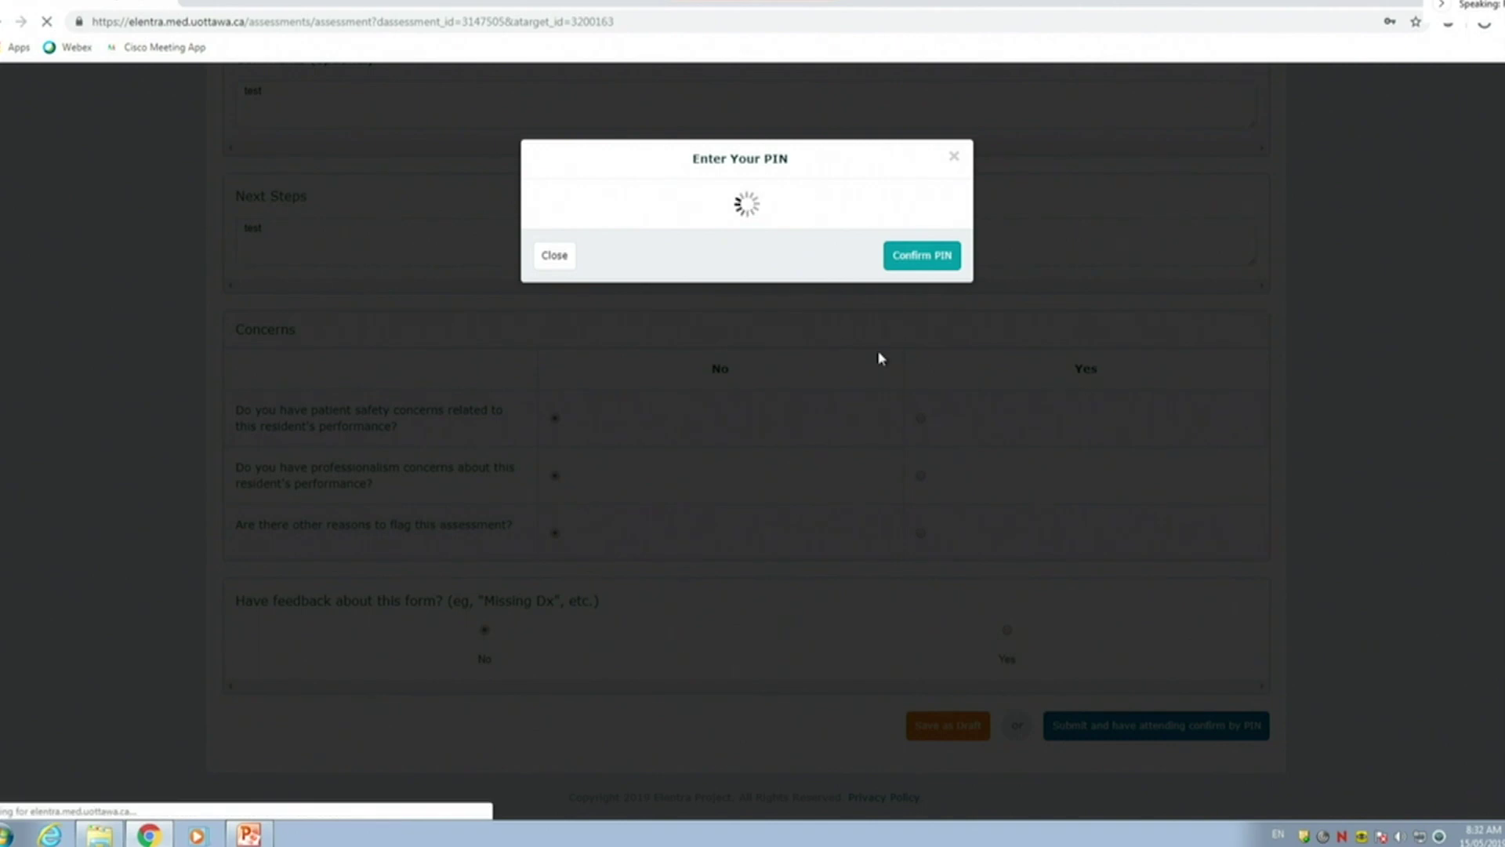